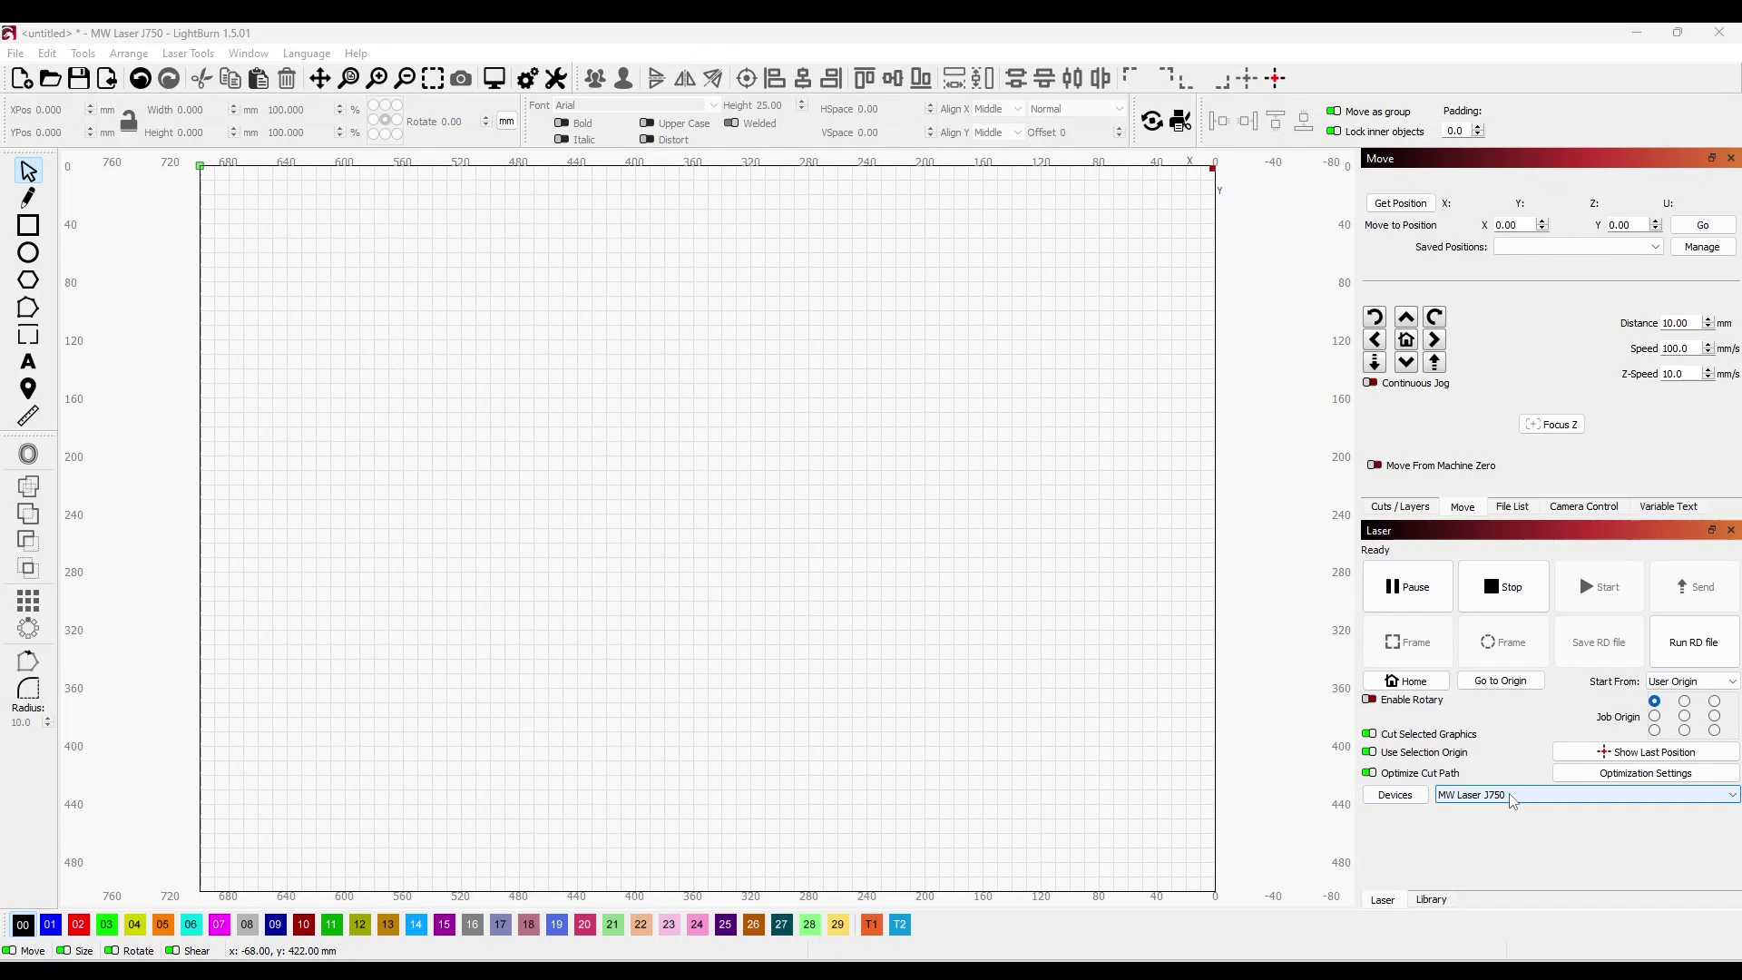
pyautogui.click(1513, 796)
pyautogui.click(1513, 801)
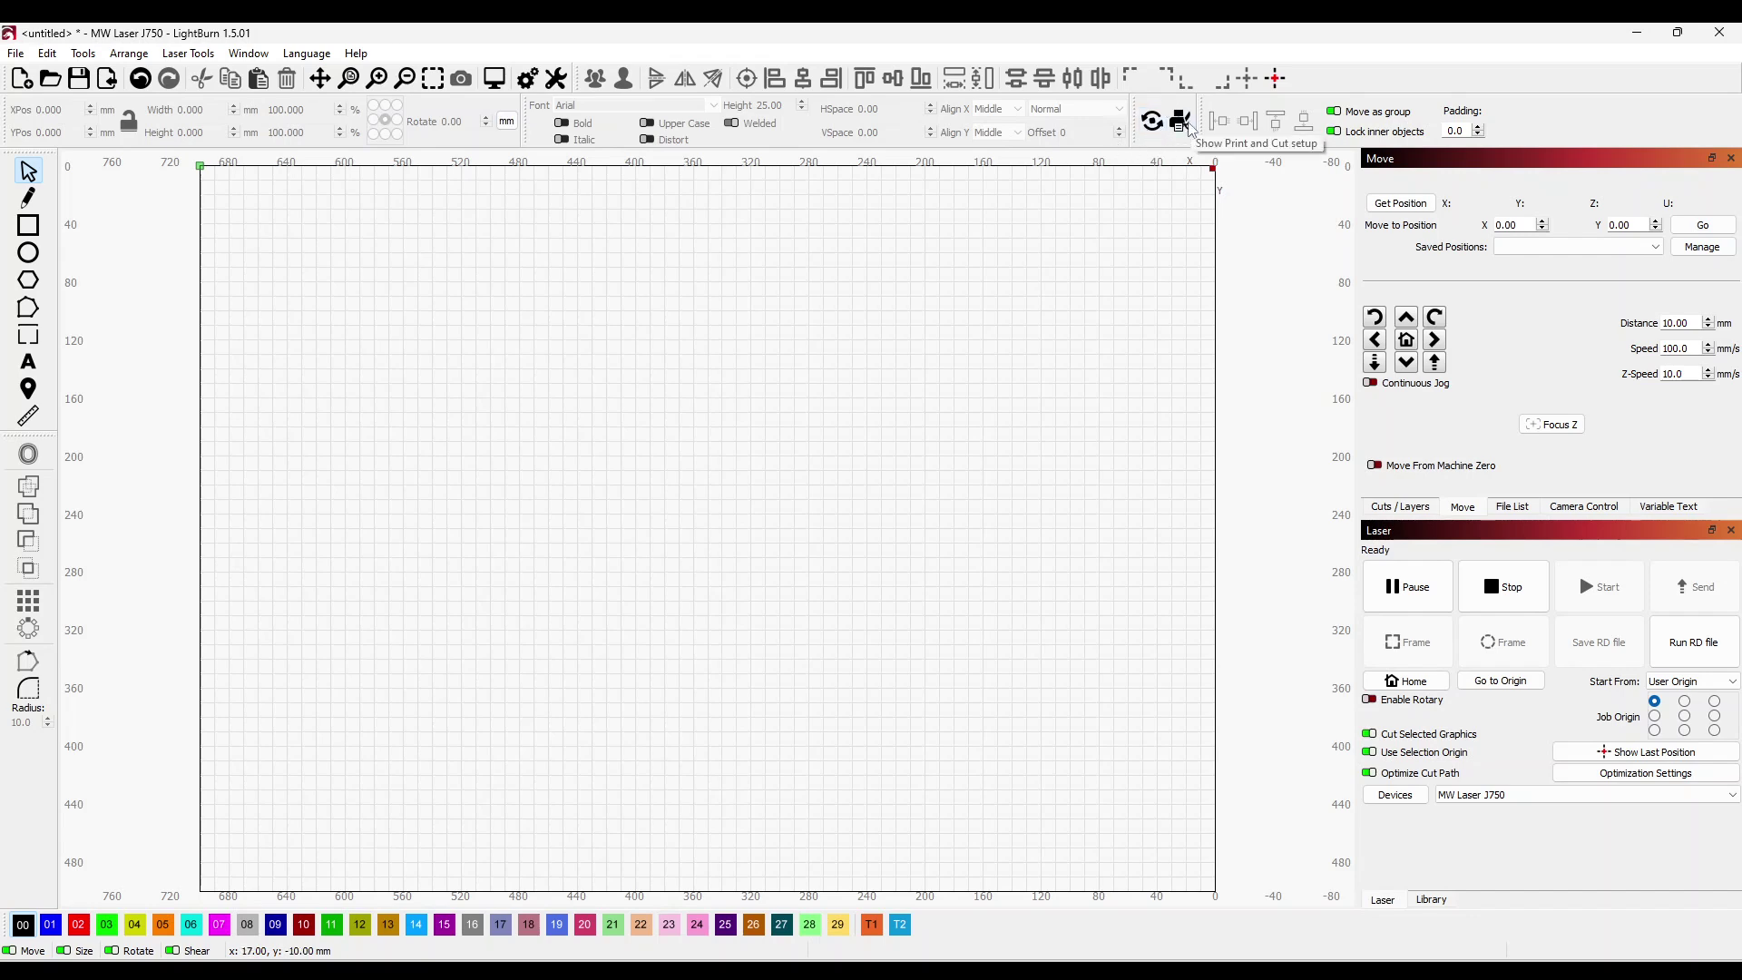
# Step: In Rotary Setup, enable a roller rotary with 5000 steps per rotation and 24.5 mm roller diameter
pyautogui.click(196, 58)
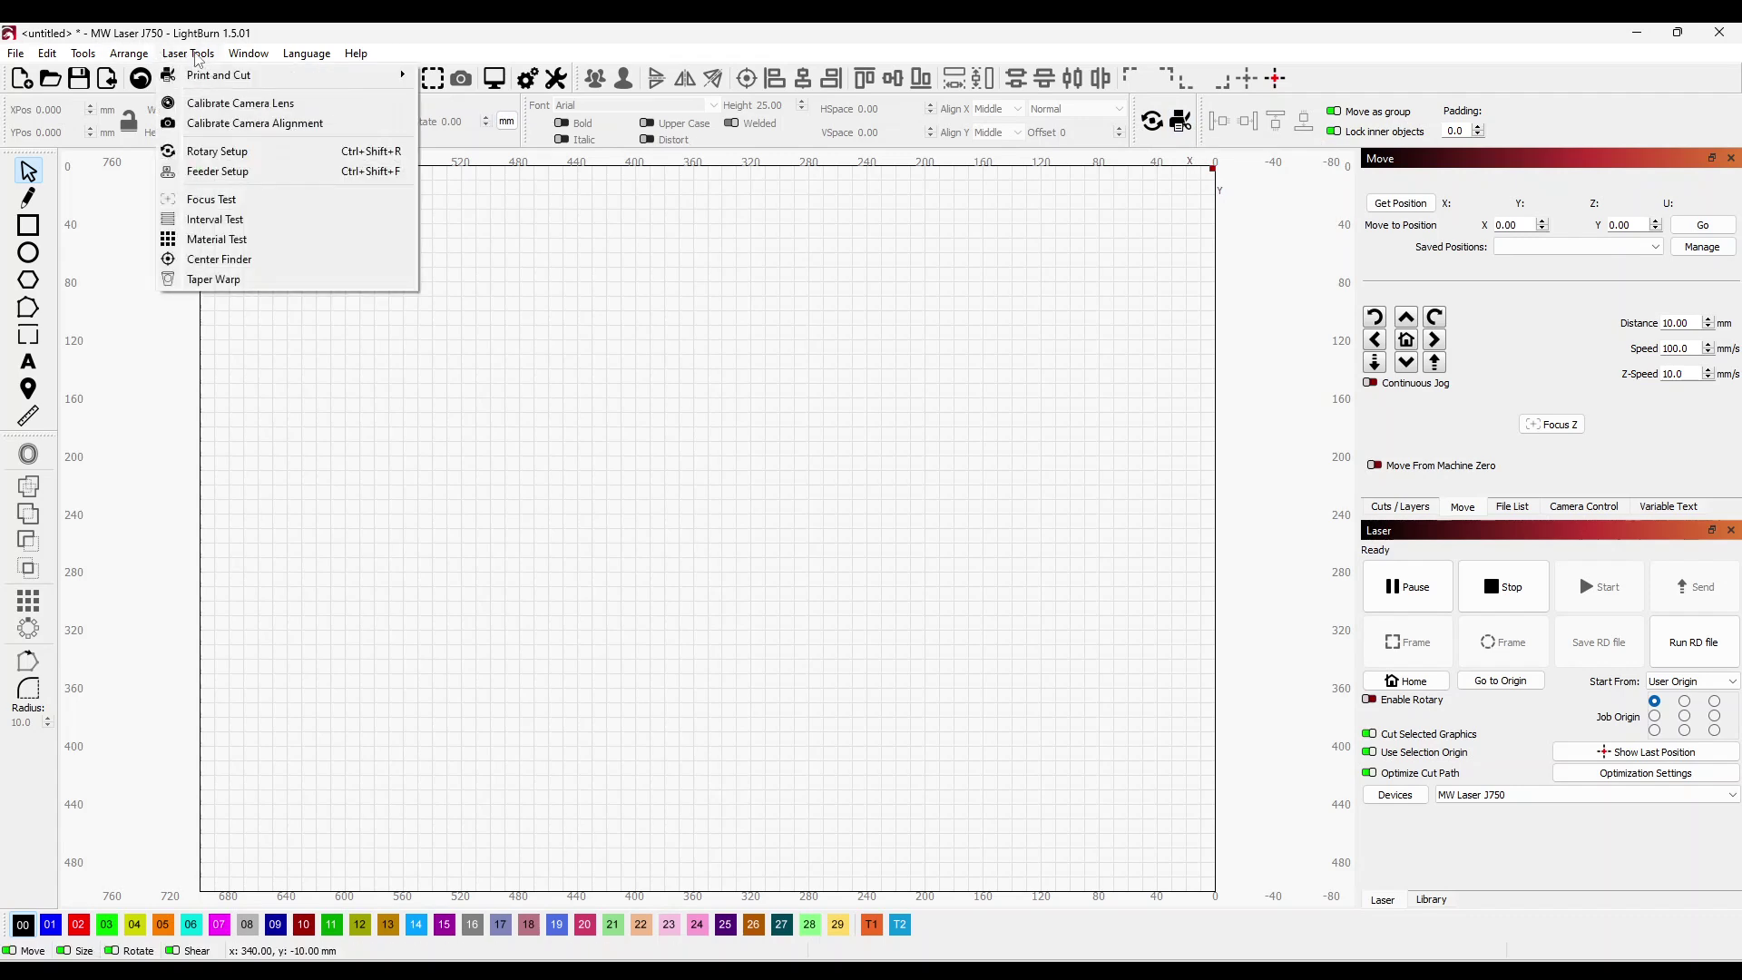
pyautogui.click(227, 154)
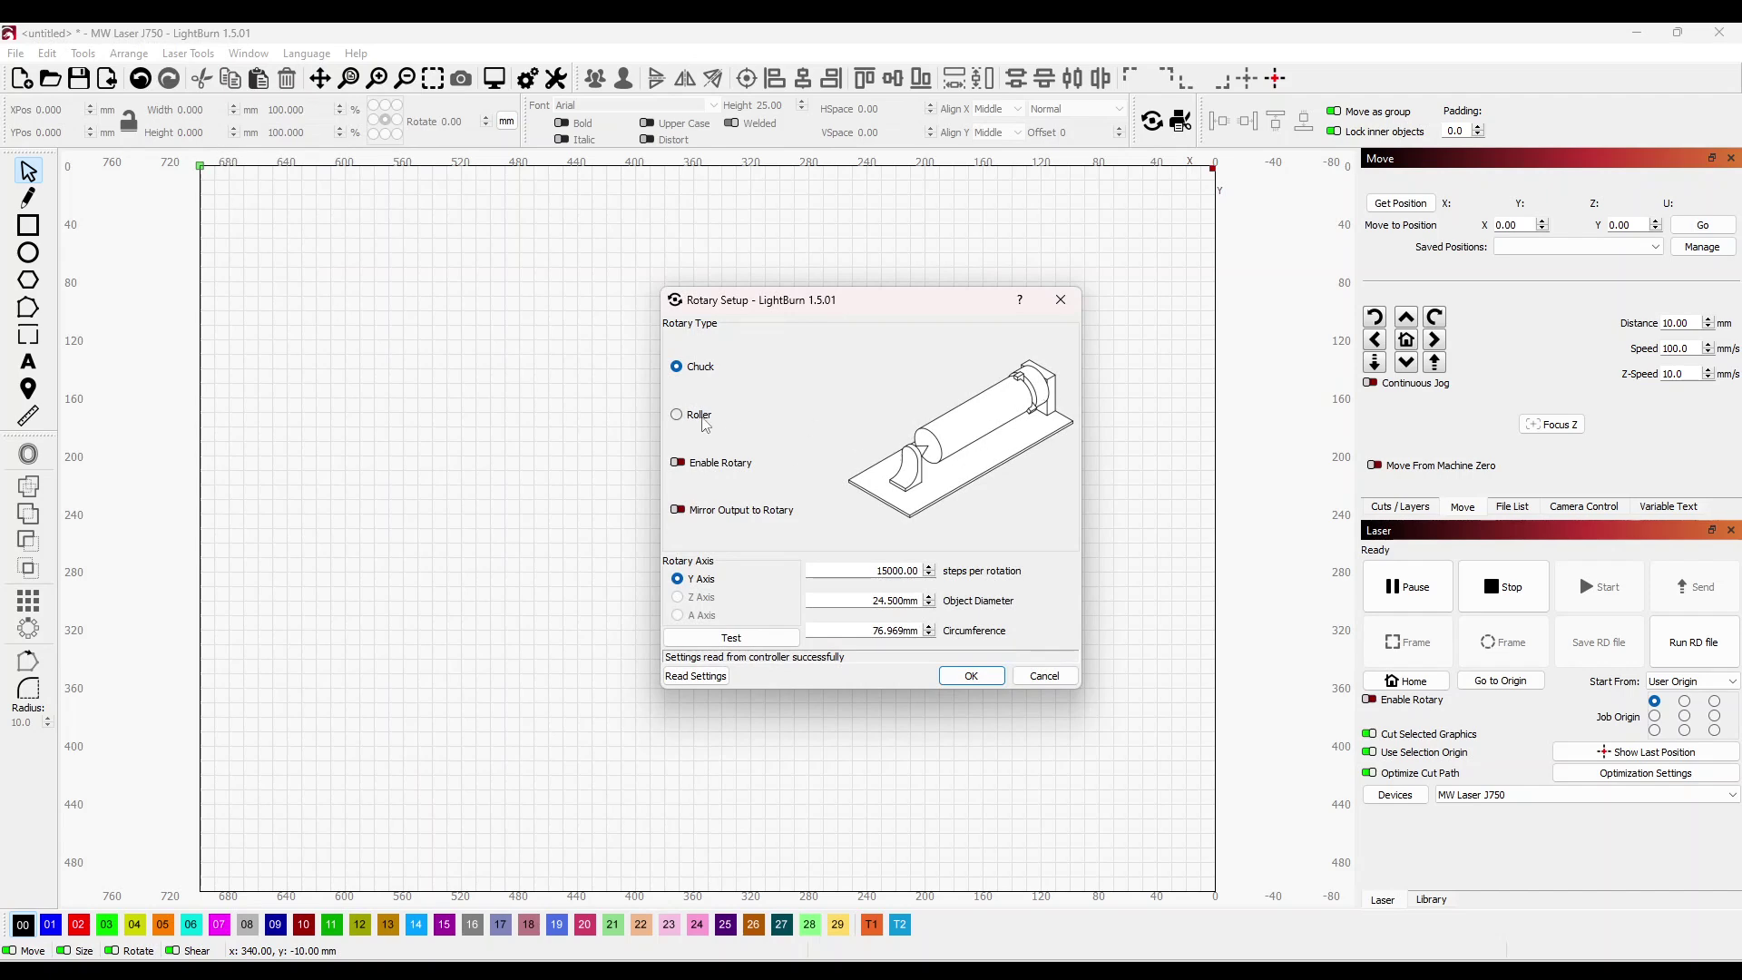
pyautogui.click(701, 420)
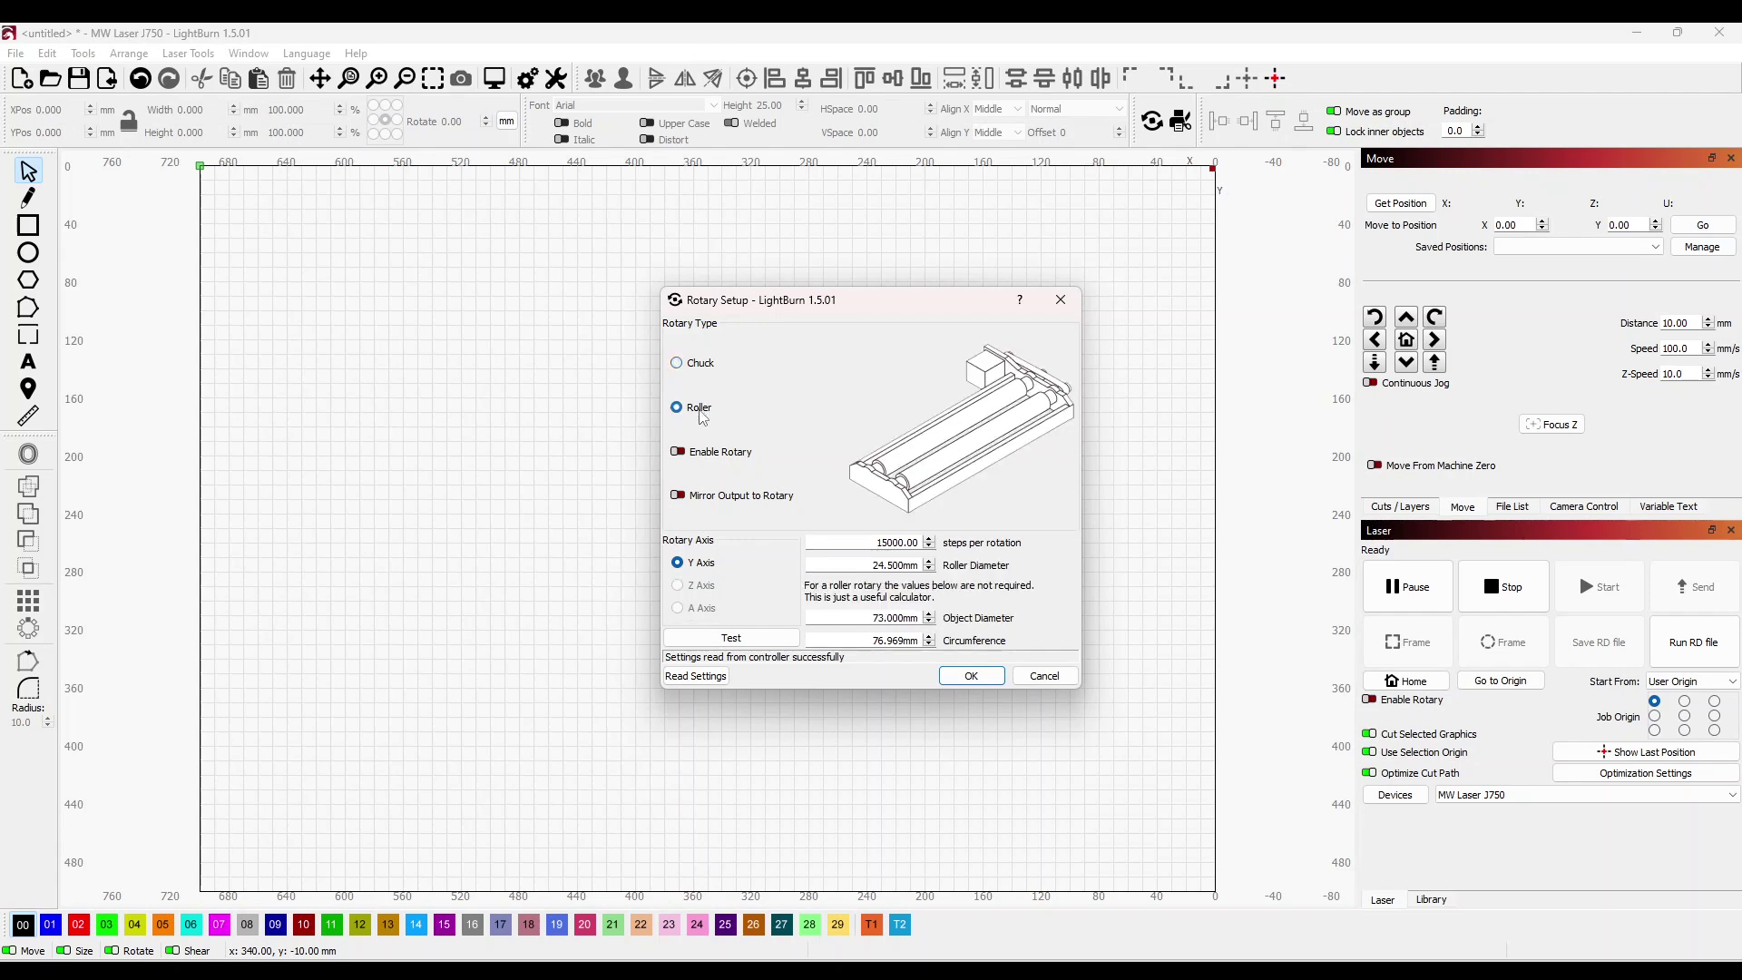
pyautogui.click(688, 457)
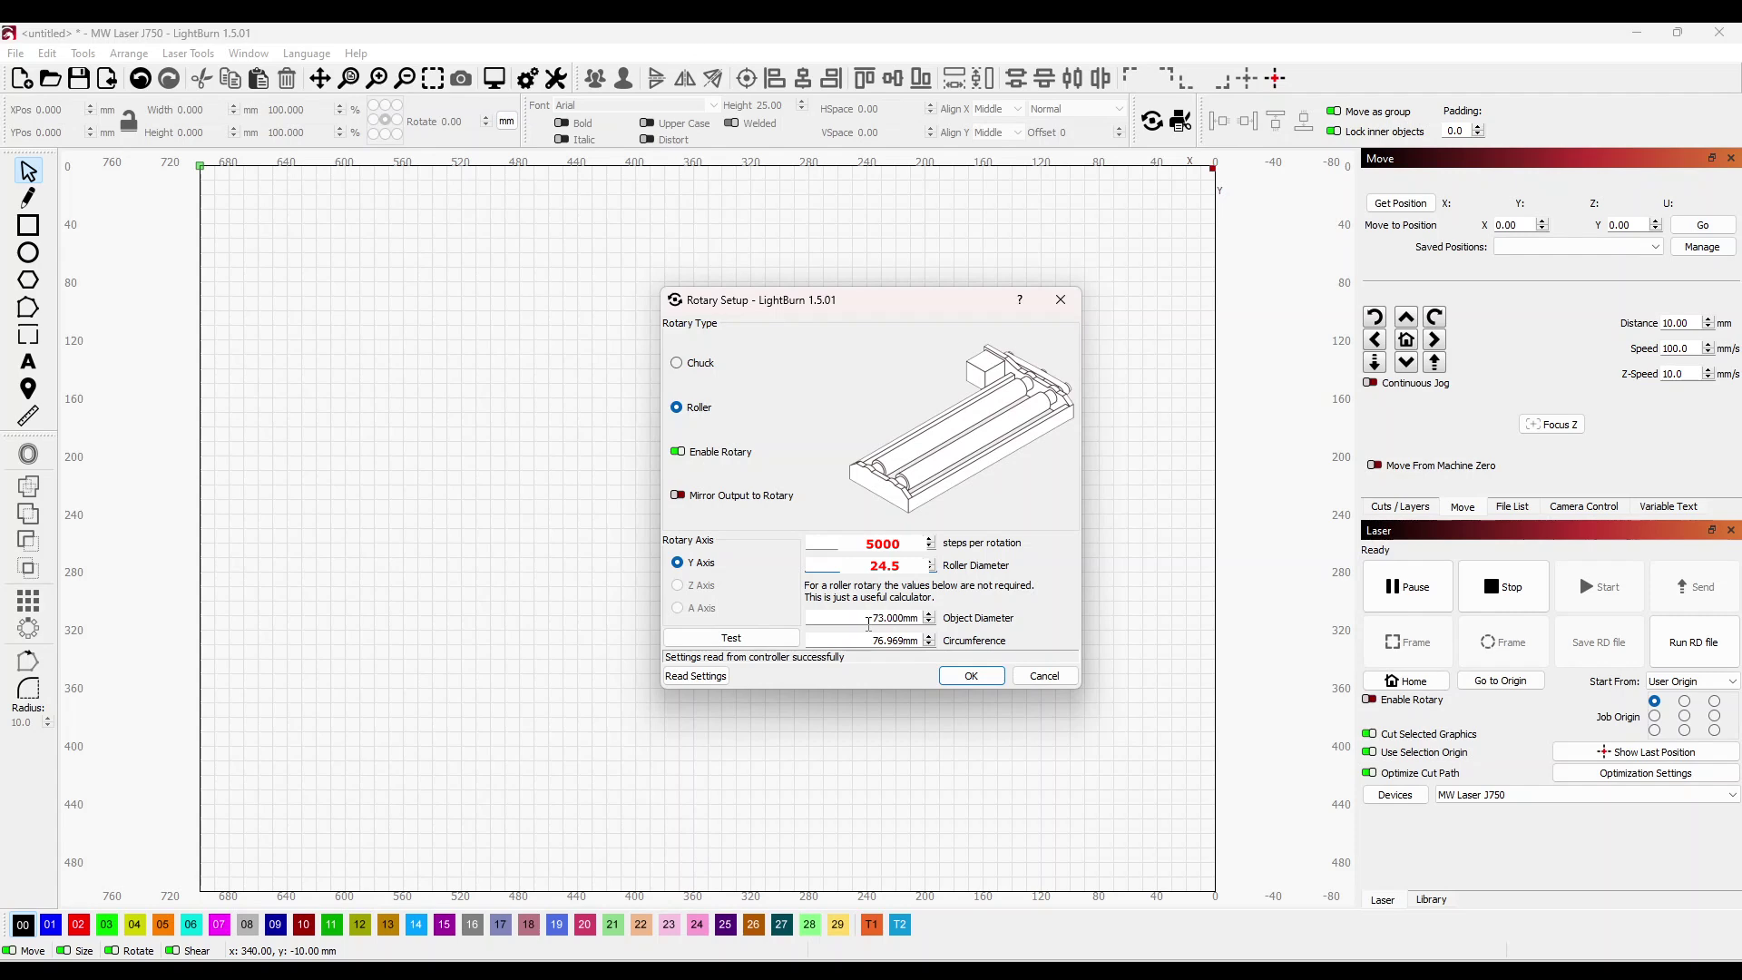
pyautogui.moveTo(868, 623); pyautogui.dragTo(920, 621)
# Step: Apply the rotary settings, paste the MW LASER J750 logo and rotate it 90°
pyautogui.press('Return')
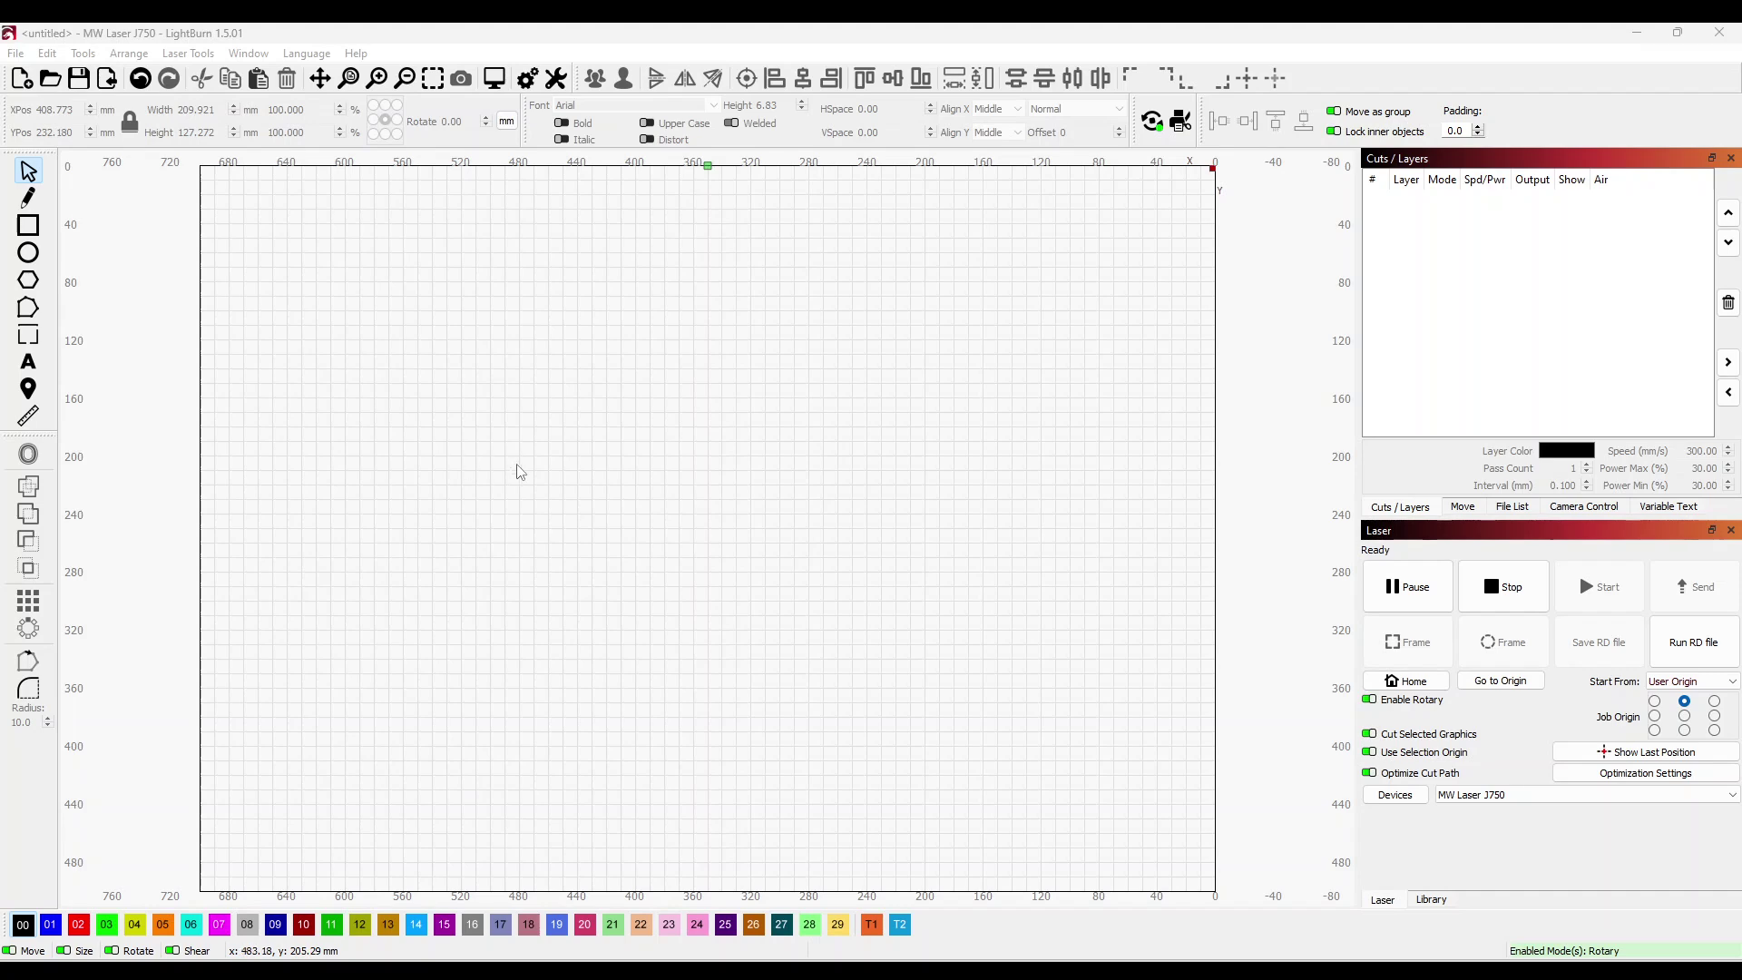
pyautogui.hotkey('ctrl', 'v')
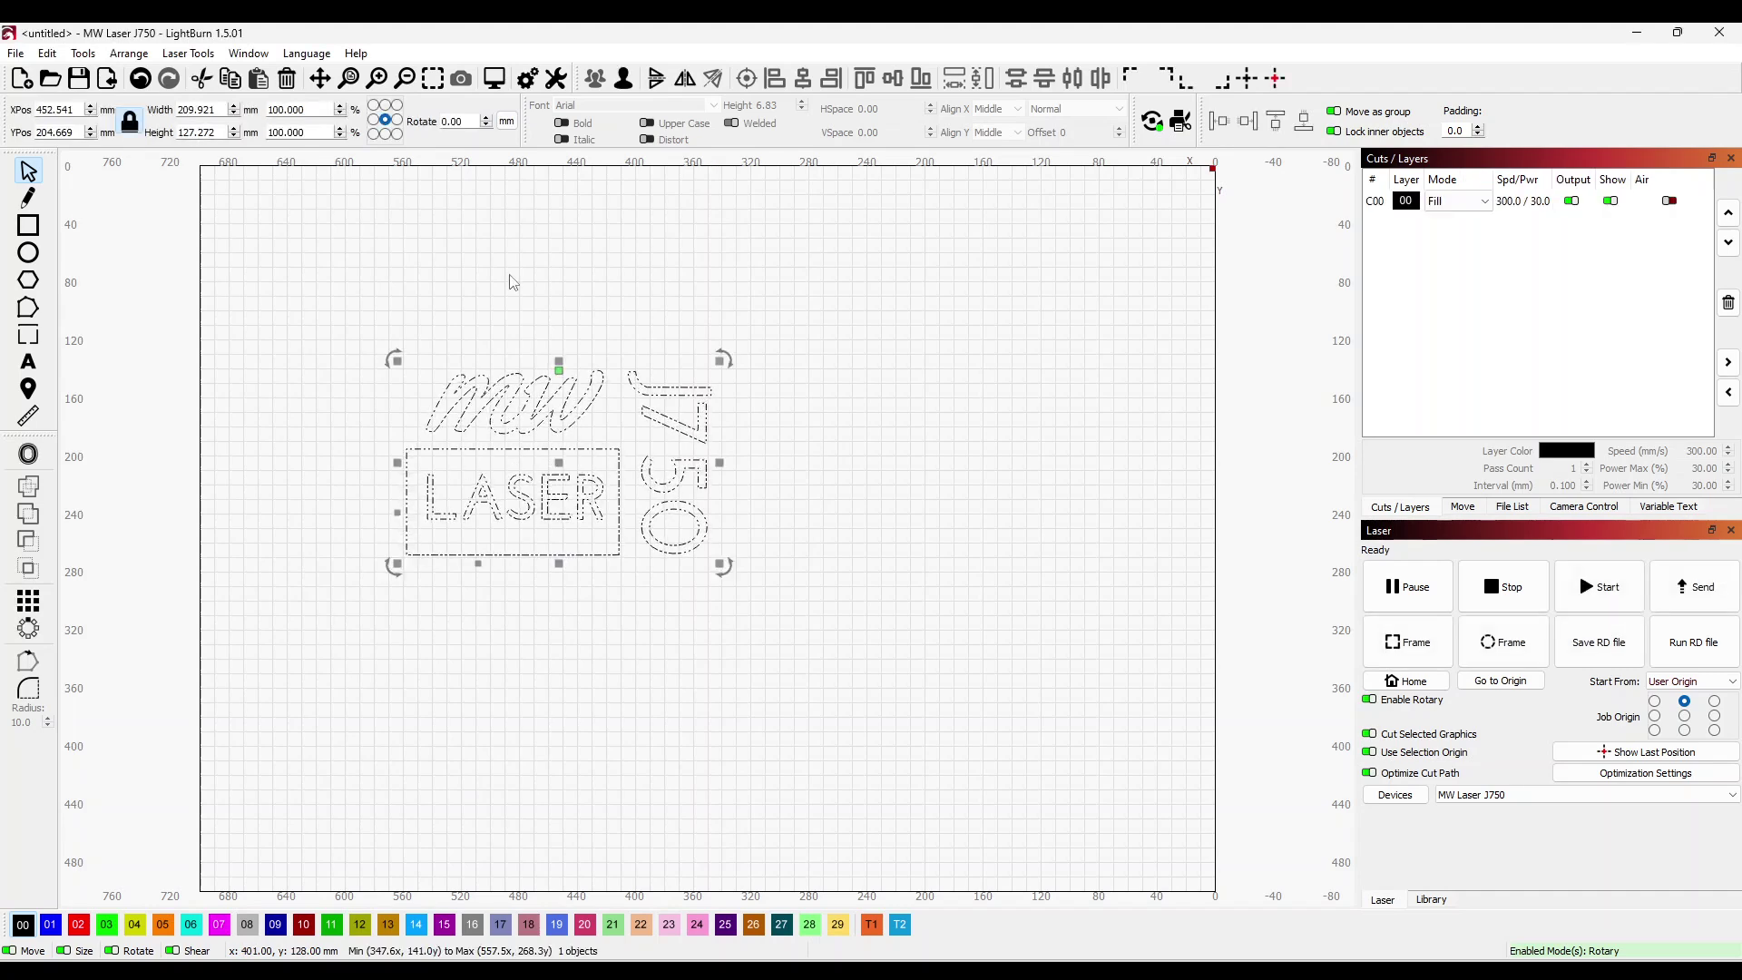
pyautogui.doubleClick(453, 127)
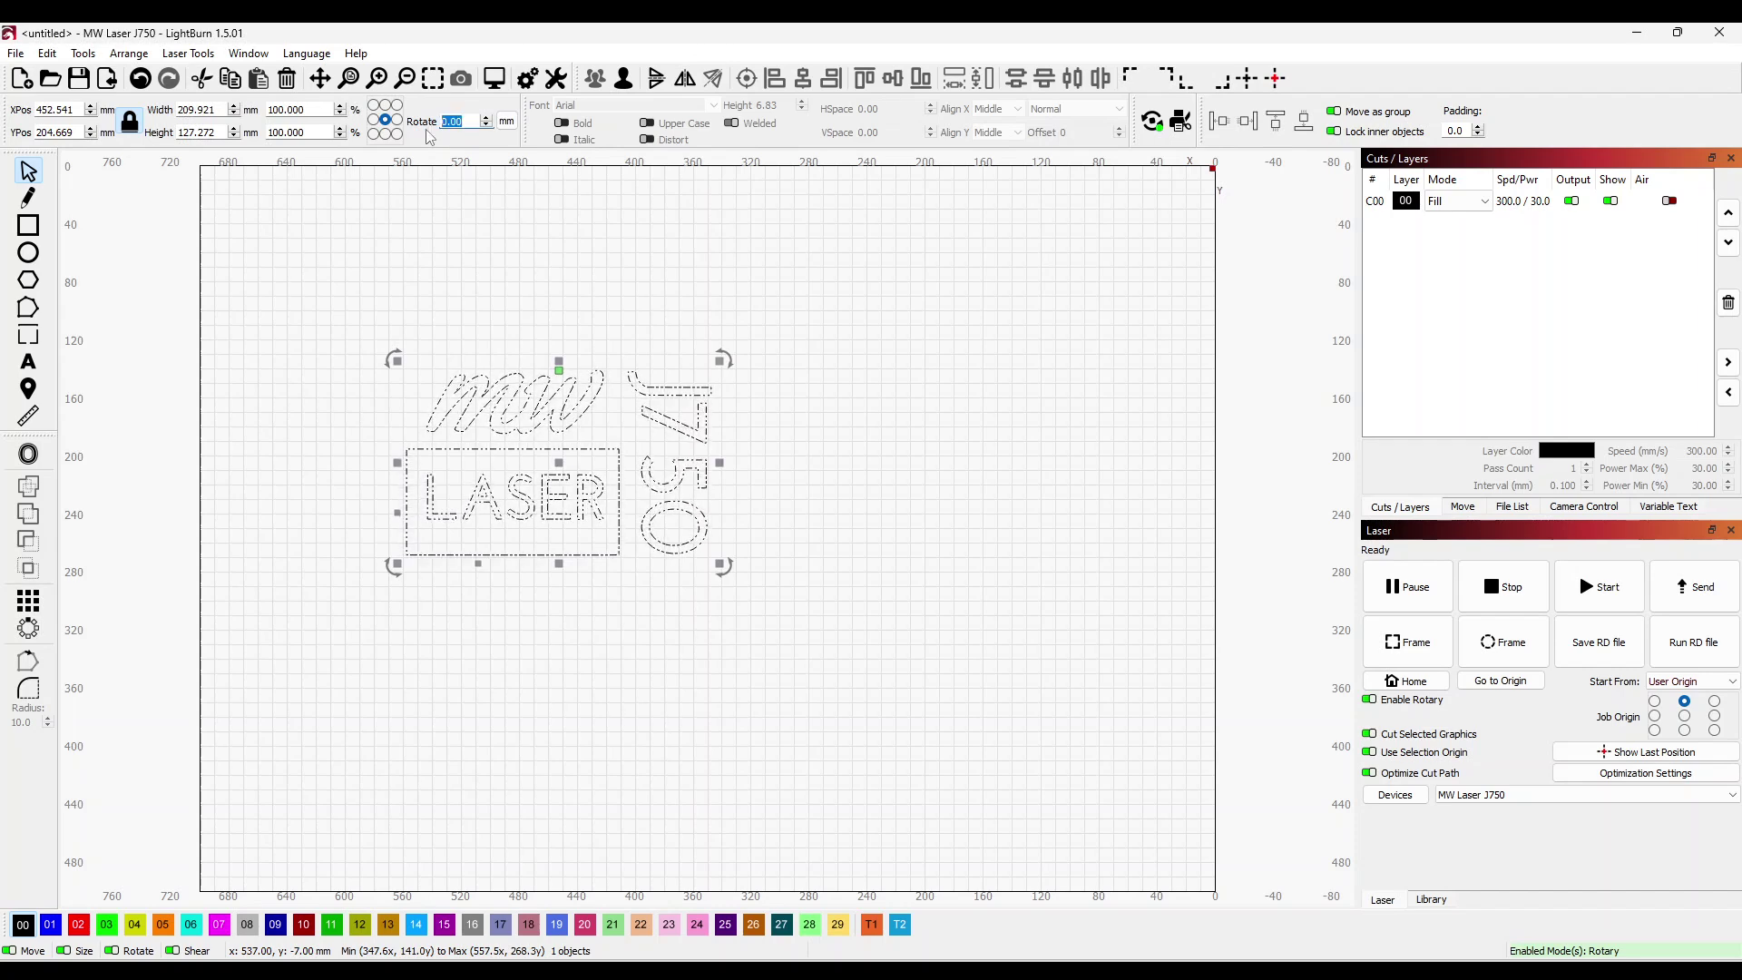
pyautogui.write('90')
pyautogui.press('Return')
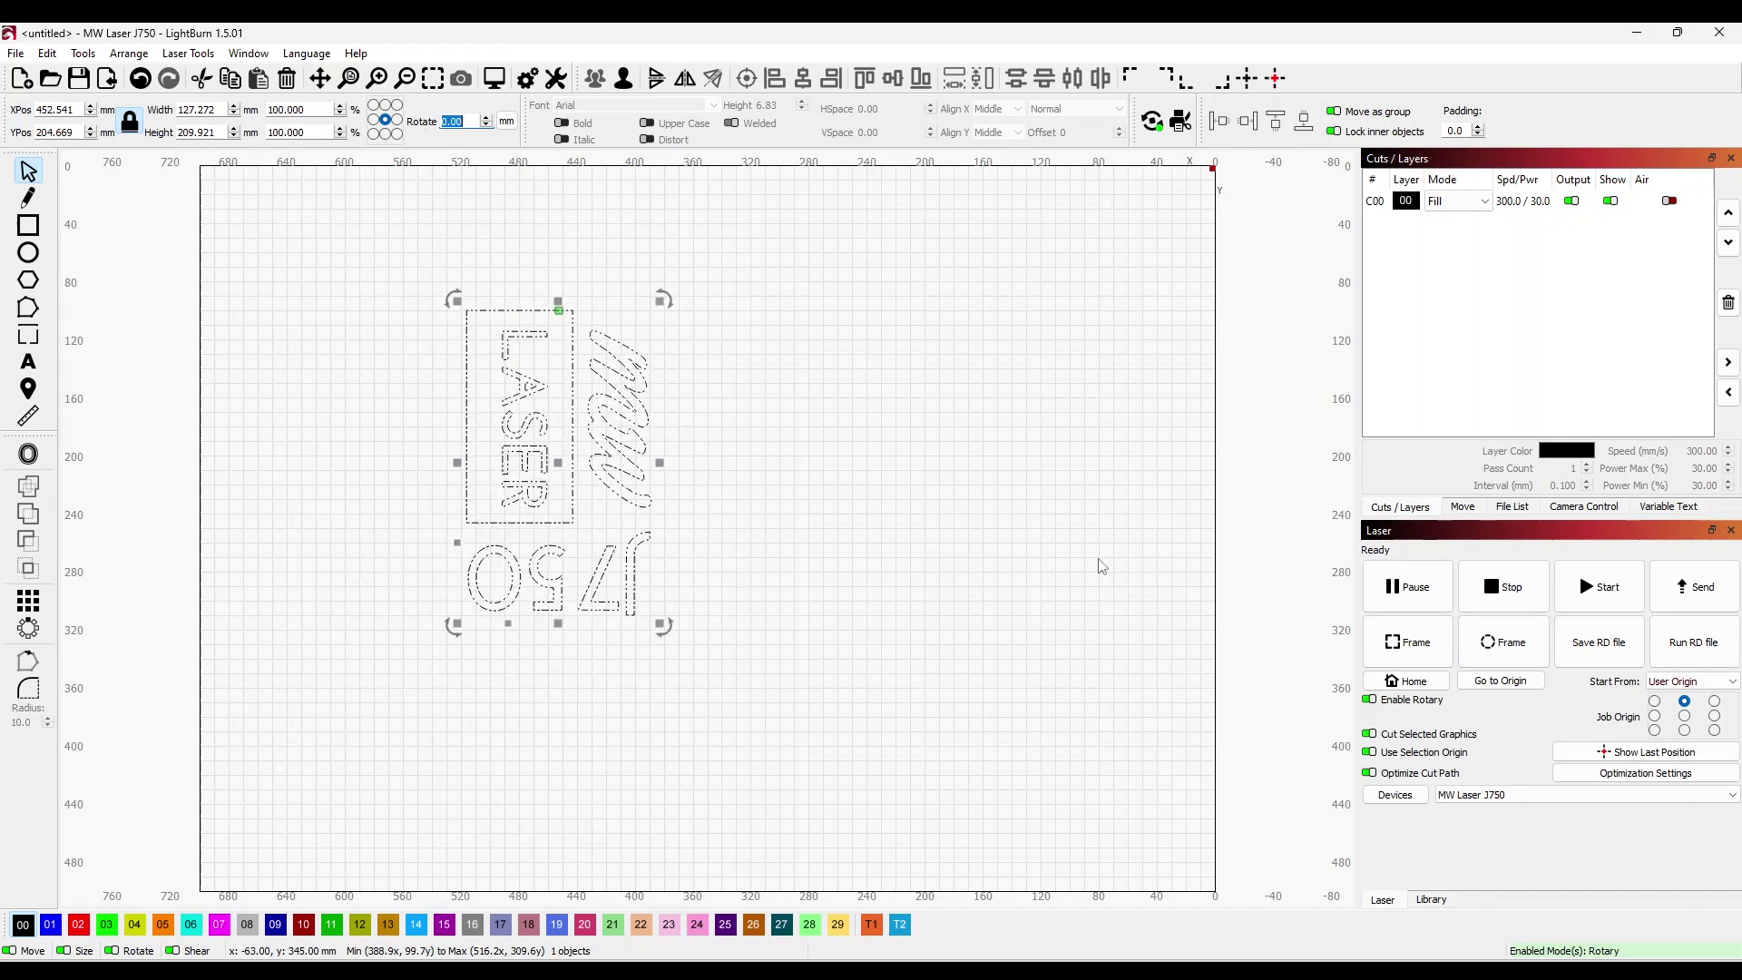
# Step: Try the centre and middle-right job origins, ending with the origin at the centre
pyautogui.click(1685, 716)
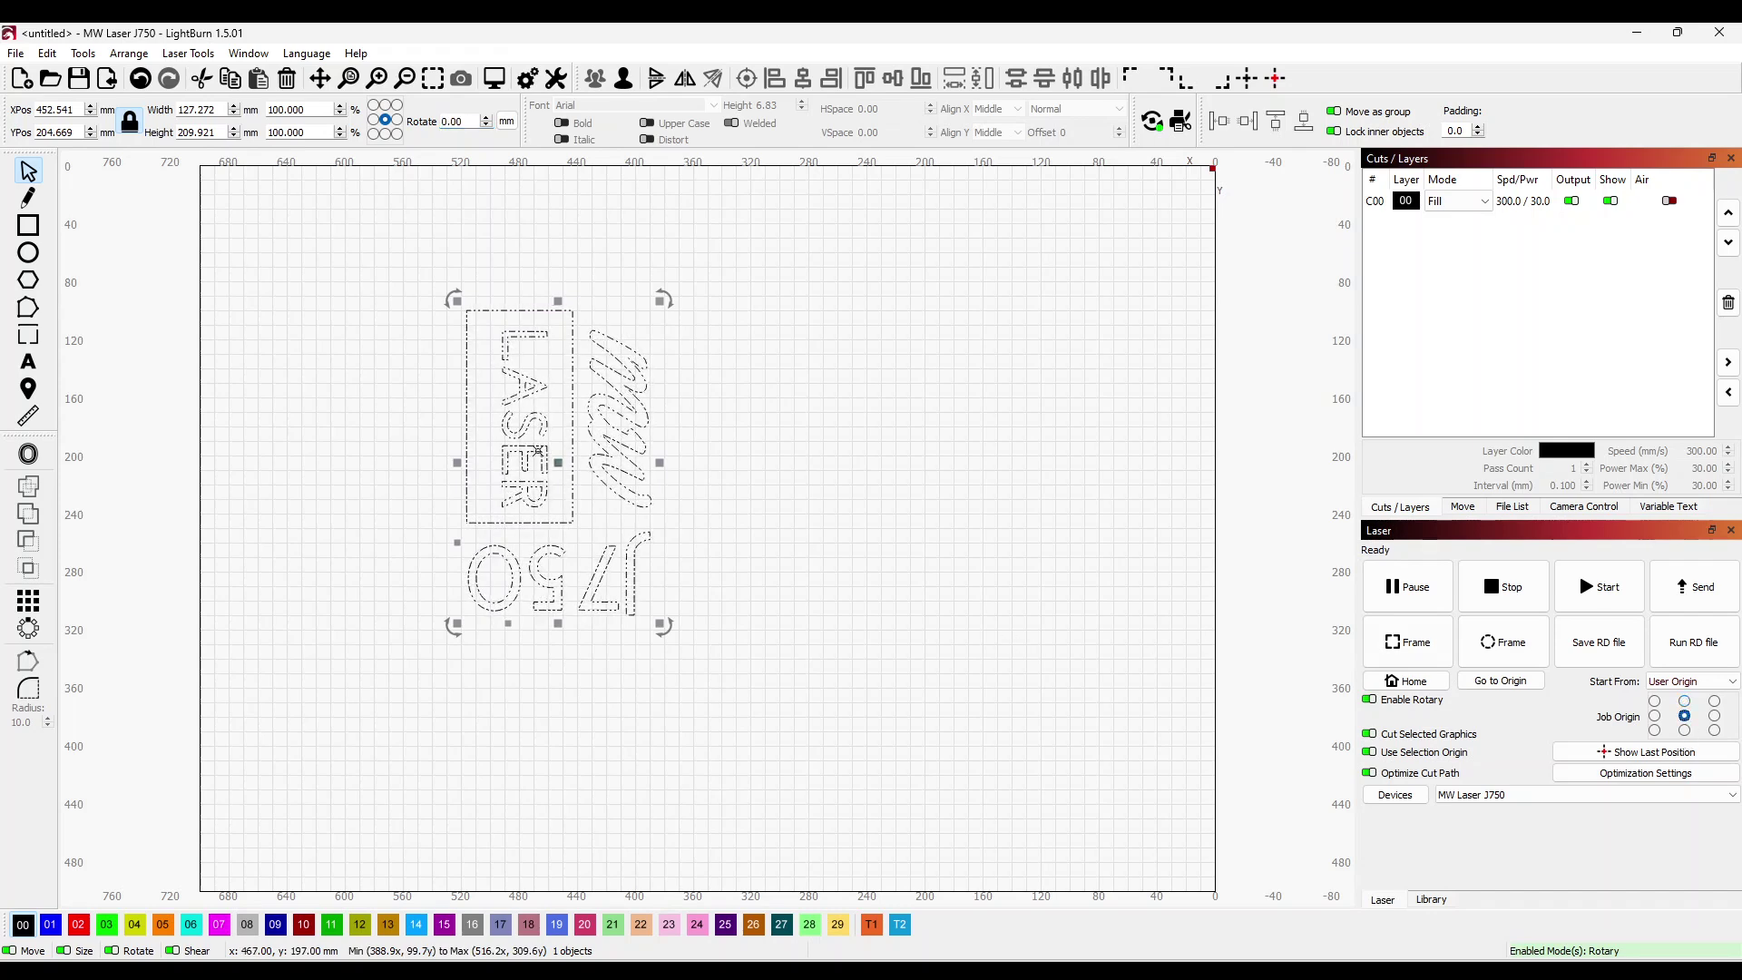
pyautogui.scroll(5, 550, 442)
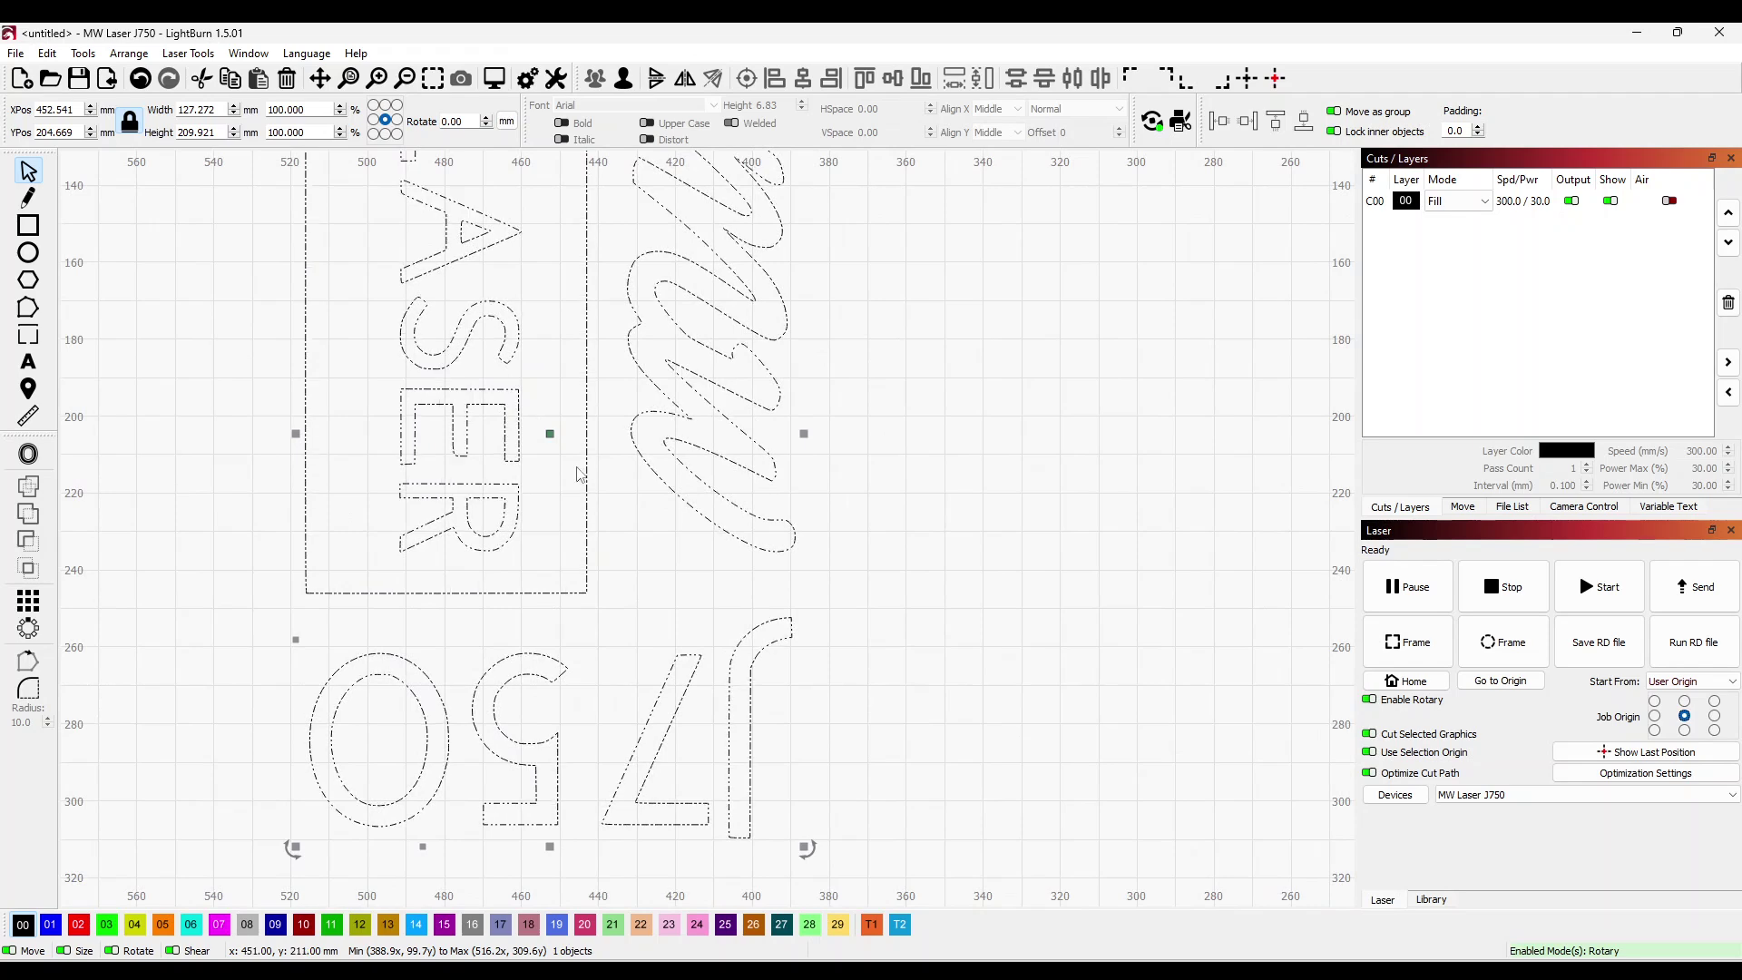
pyautogui.scroll(-5, 771, 467)
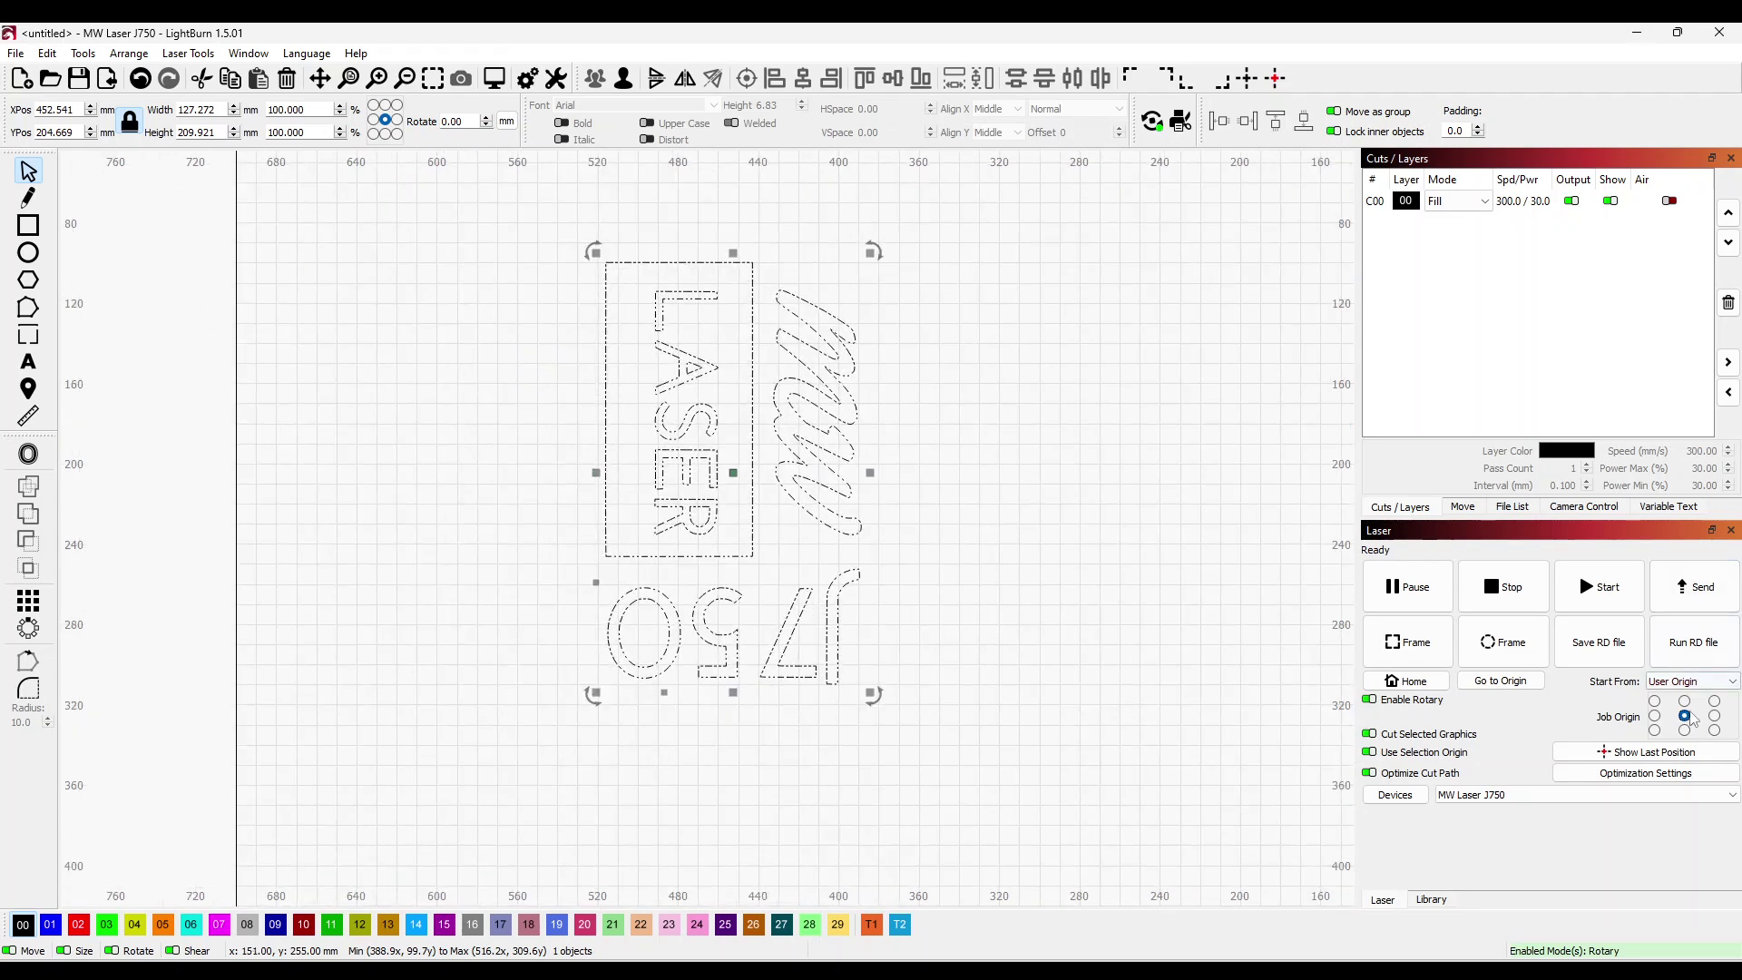
pyautogui.click(1716, 719)
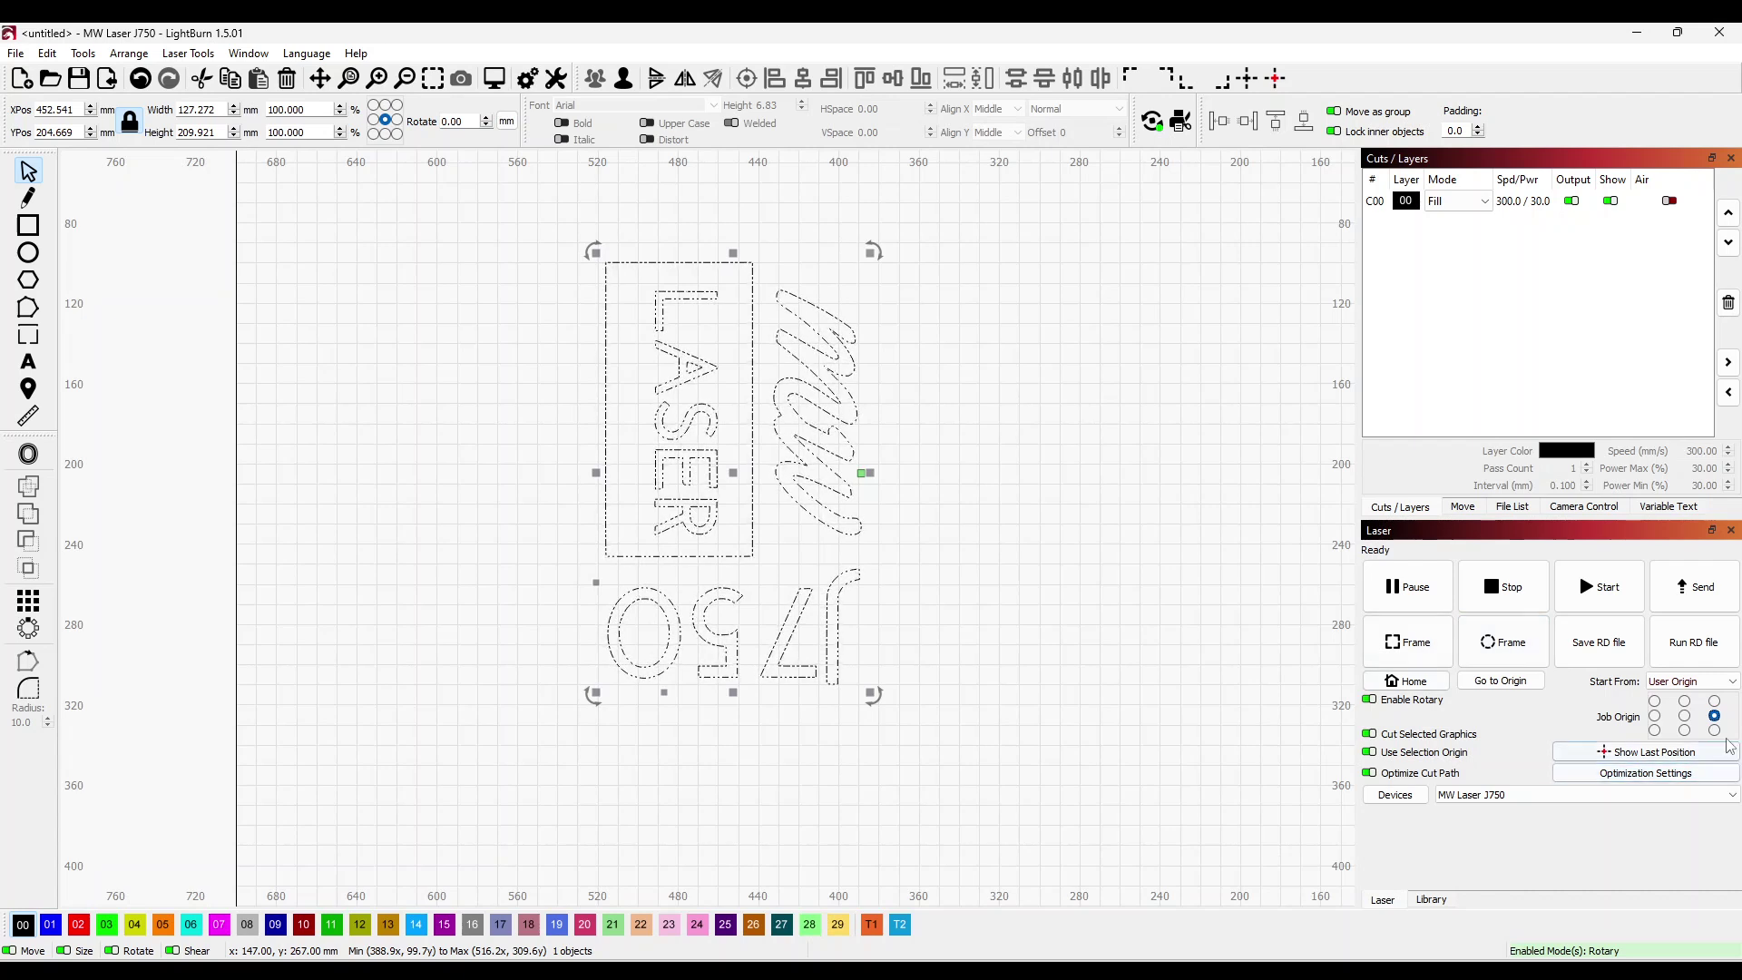
pyautogui.click(1684, 716)
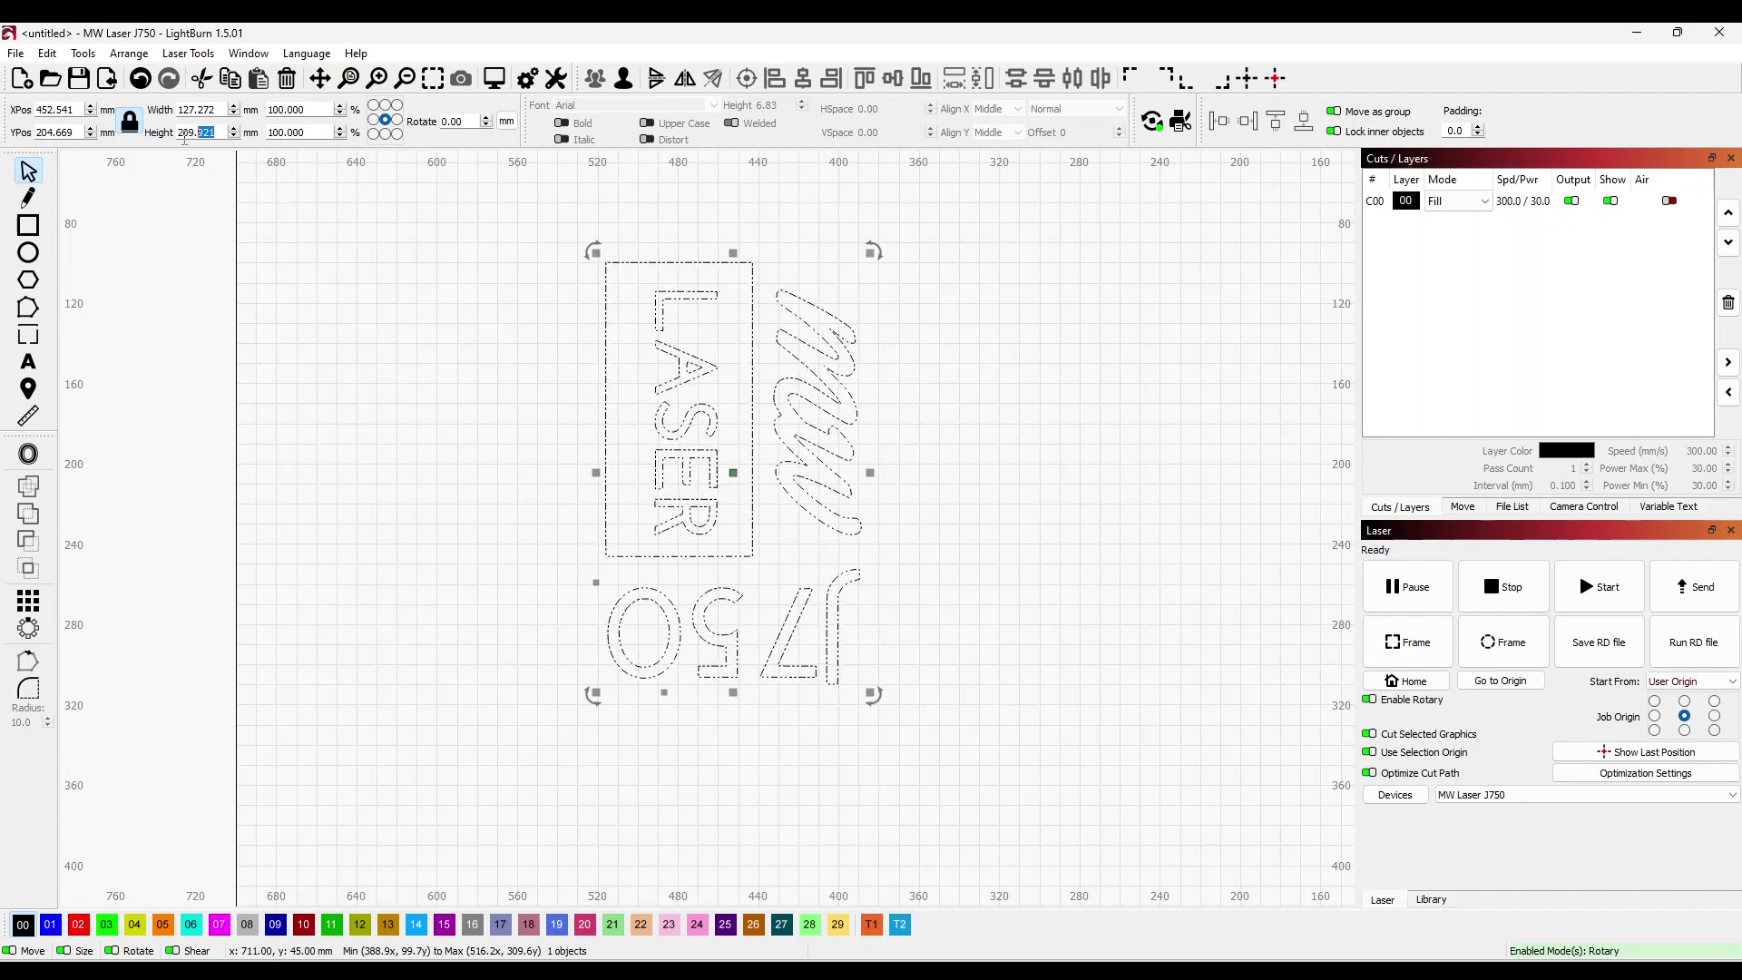
# Step: Resize the logo to 50 mm wide, giving 50.000 × 82.469 mm
pyautogui.moveTo(184, 138)
pyautogui.mouseDown()
pyautogui.moveTo(165, 147)
pyautogui.moveTo(164, 109)
pyautogui.mouseUp()
pyautogui.write('50')
pyautogui.press('Return')
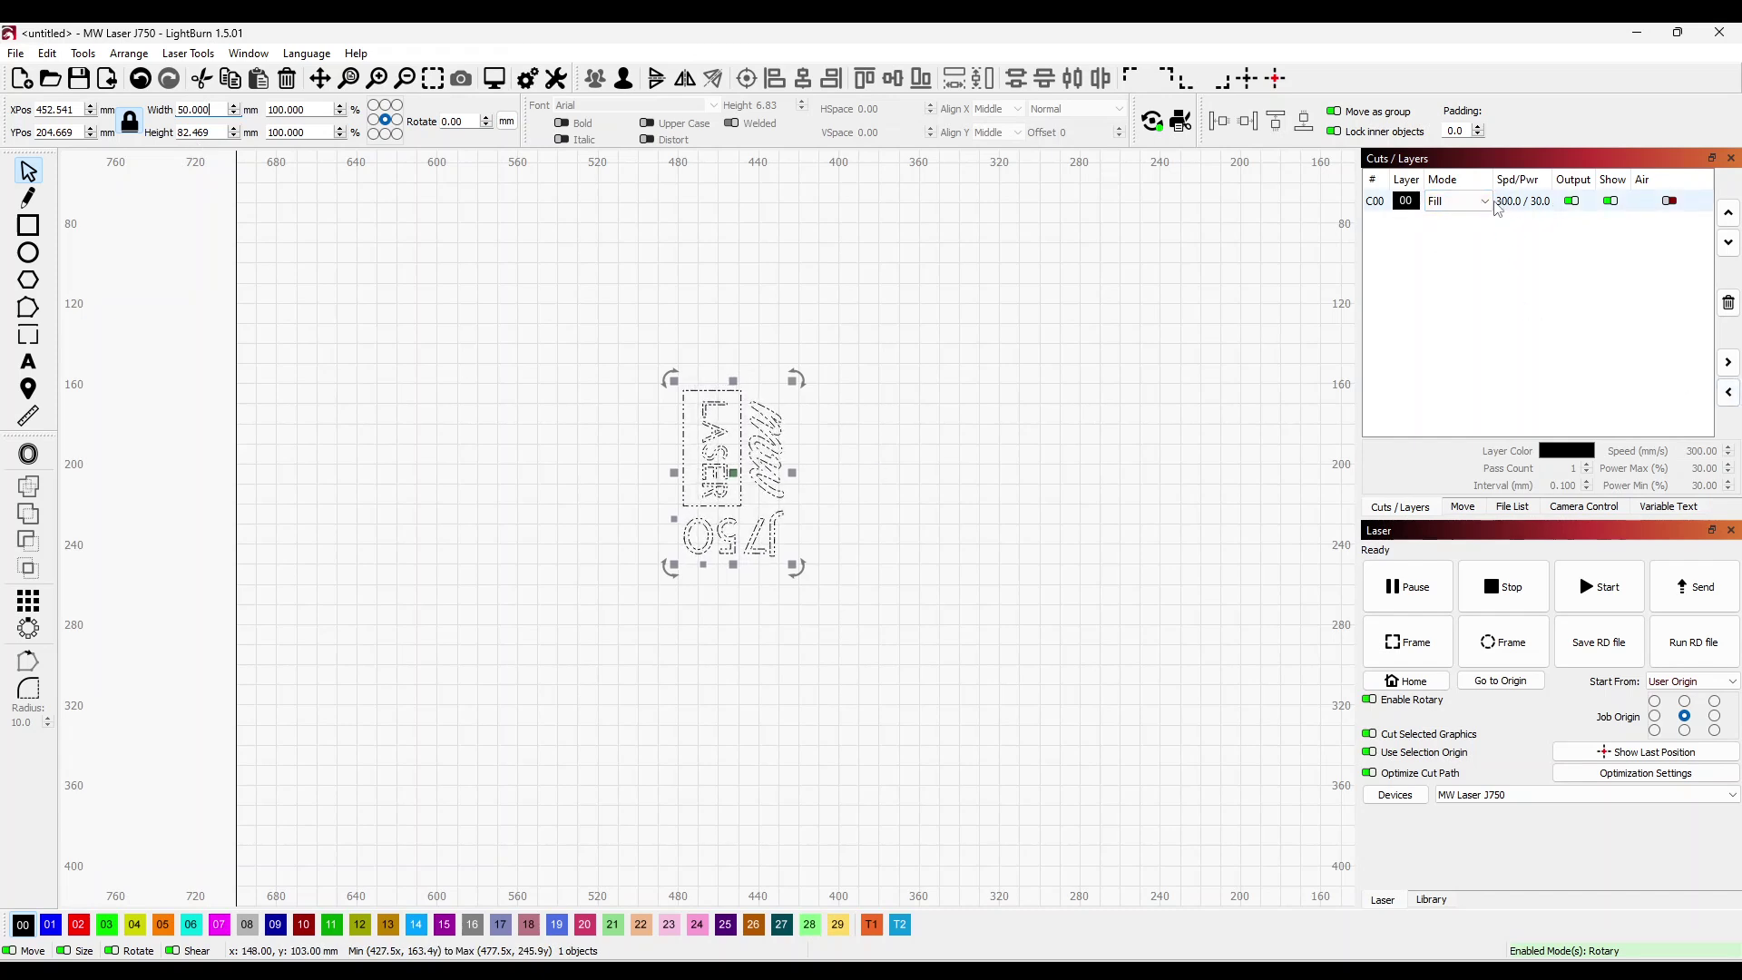
pyautogui.doubleClick(1388, 201)
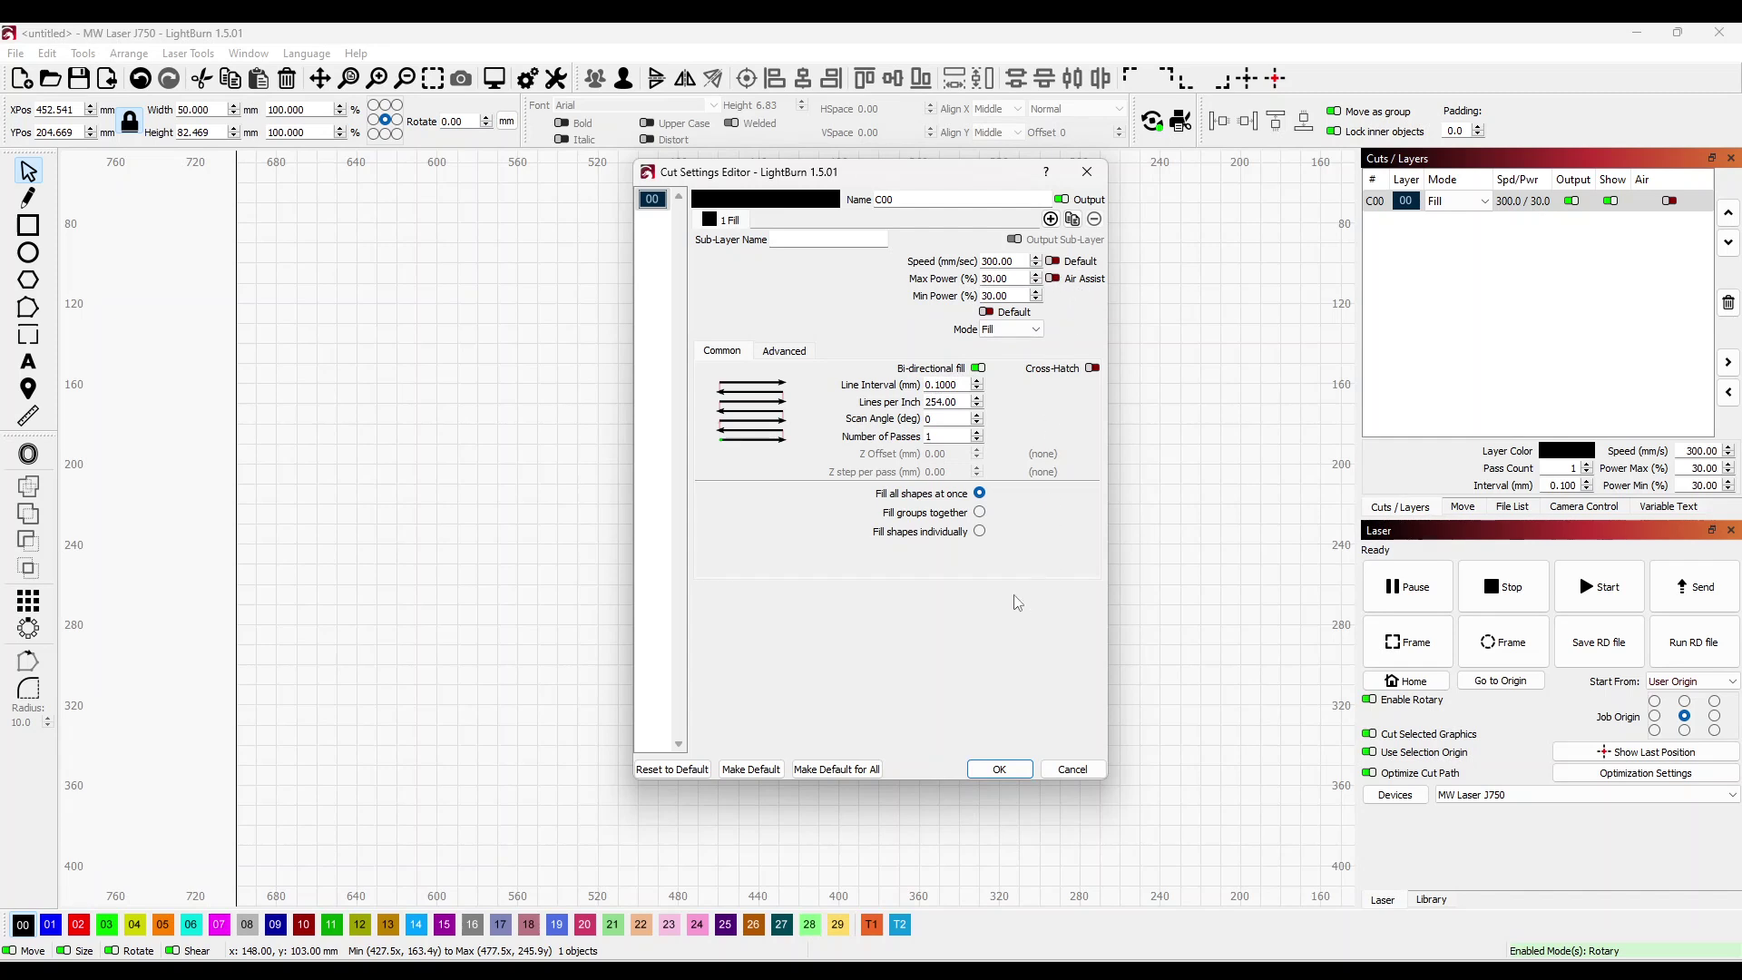
# Step: Close layer C00's cut settings unchanged and reopen Rotary Setup
pyautogui.click(1002, 770)
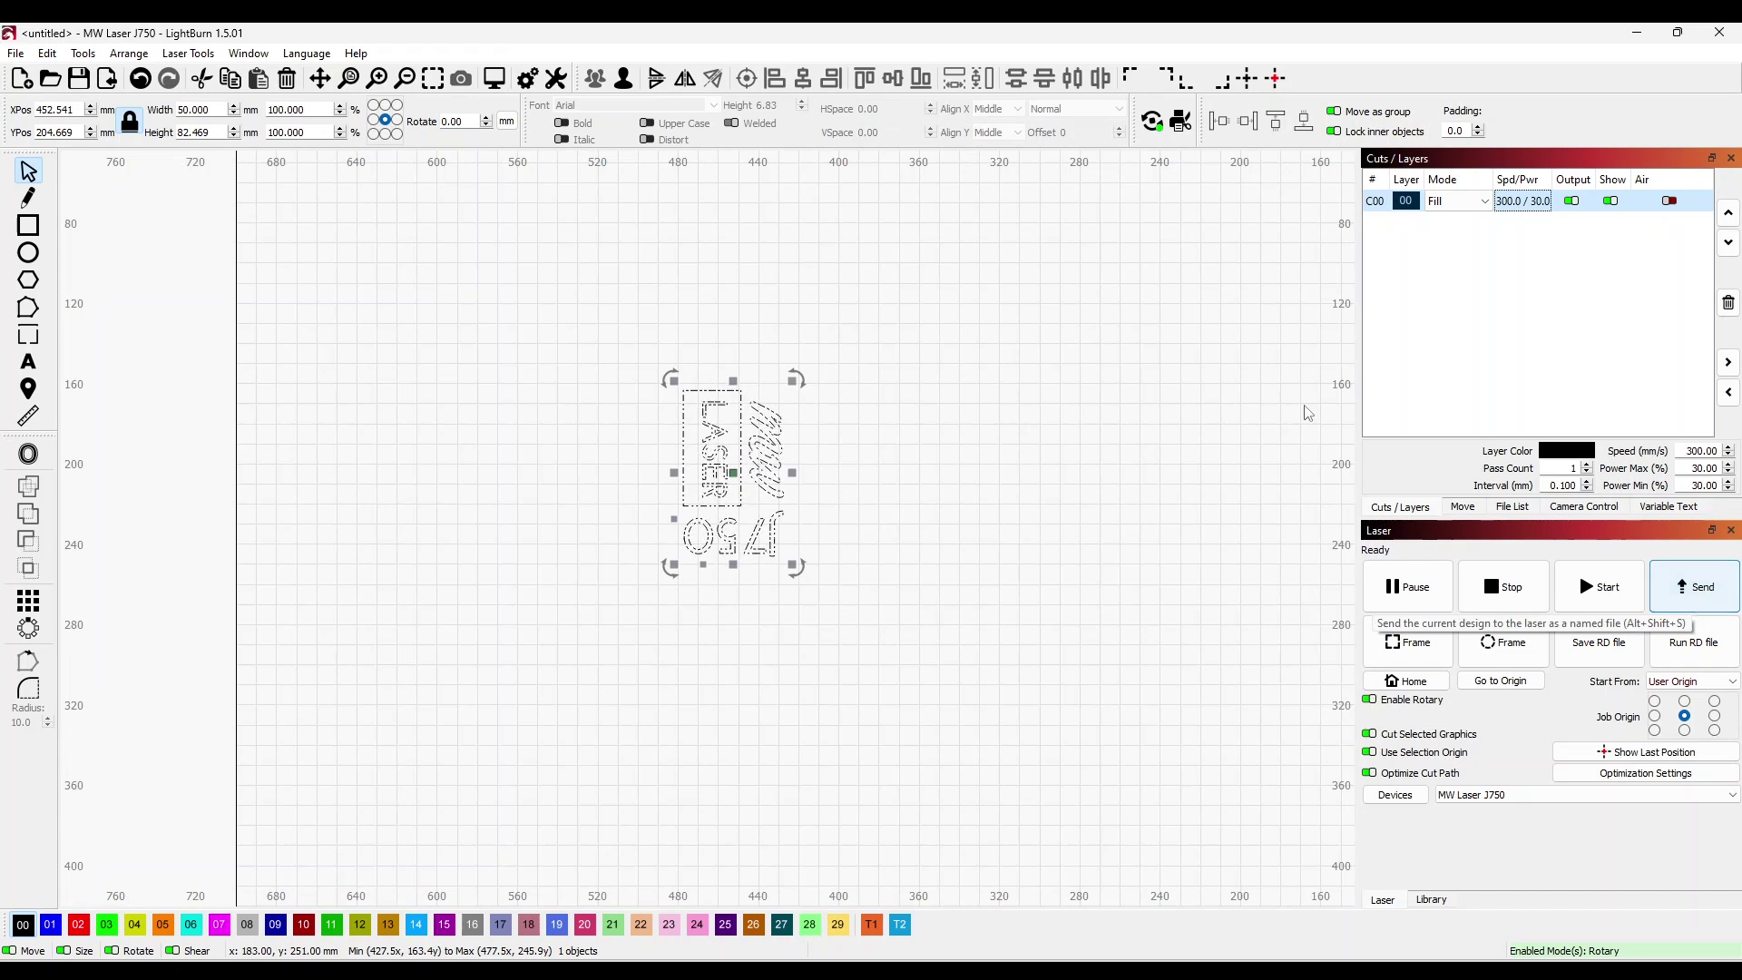
pyautogui.click(1153, 121)
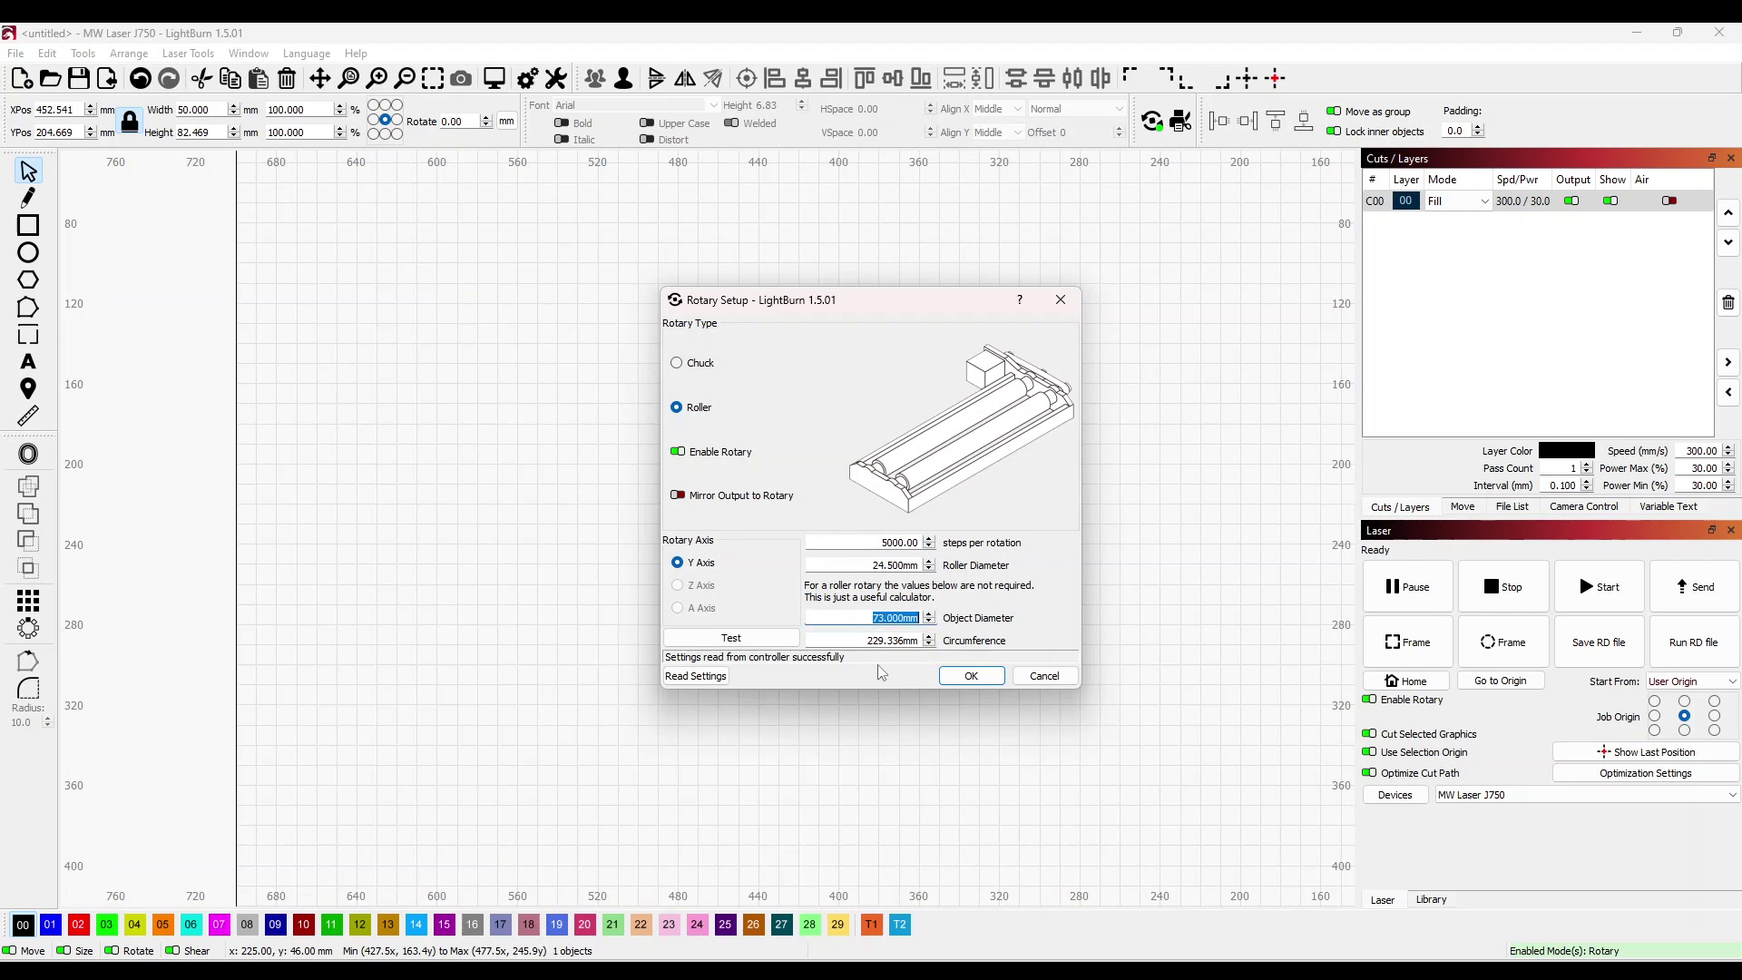
# Step: Confirm the roller rotary settings and send the logo job to the laser as J750
pyautogui.click(971, 676)
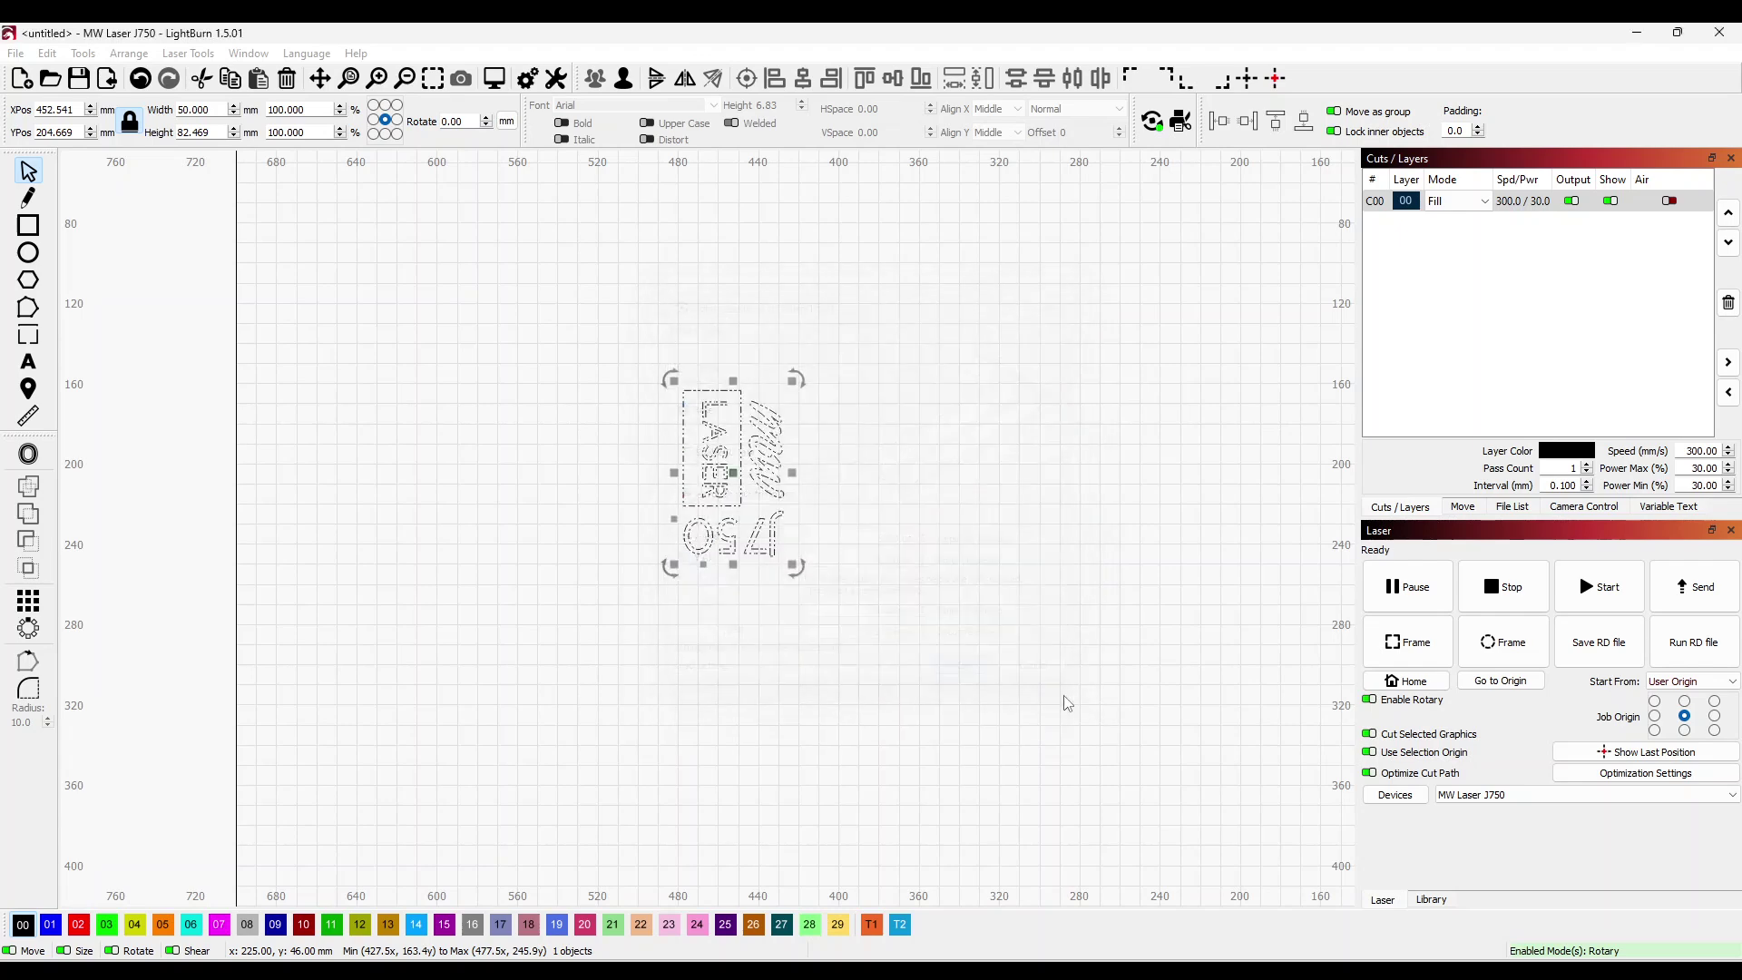
pyautogui.click(1702, 590)
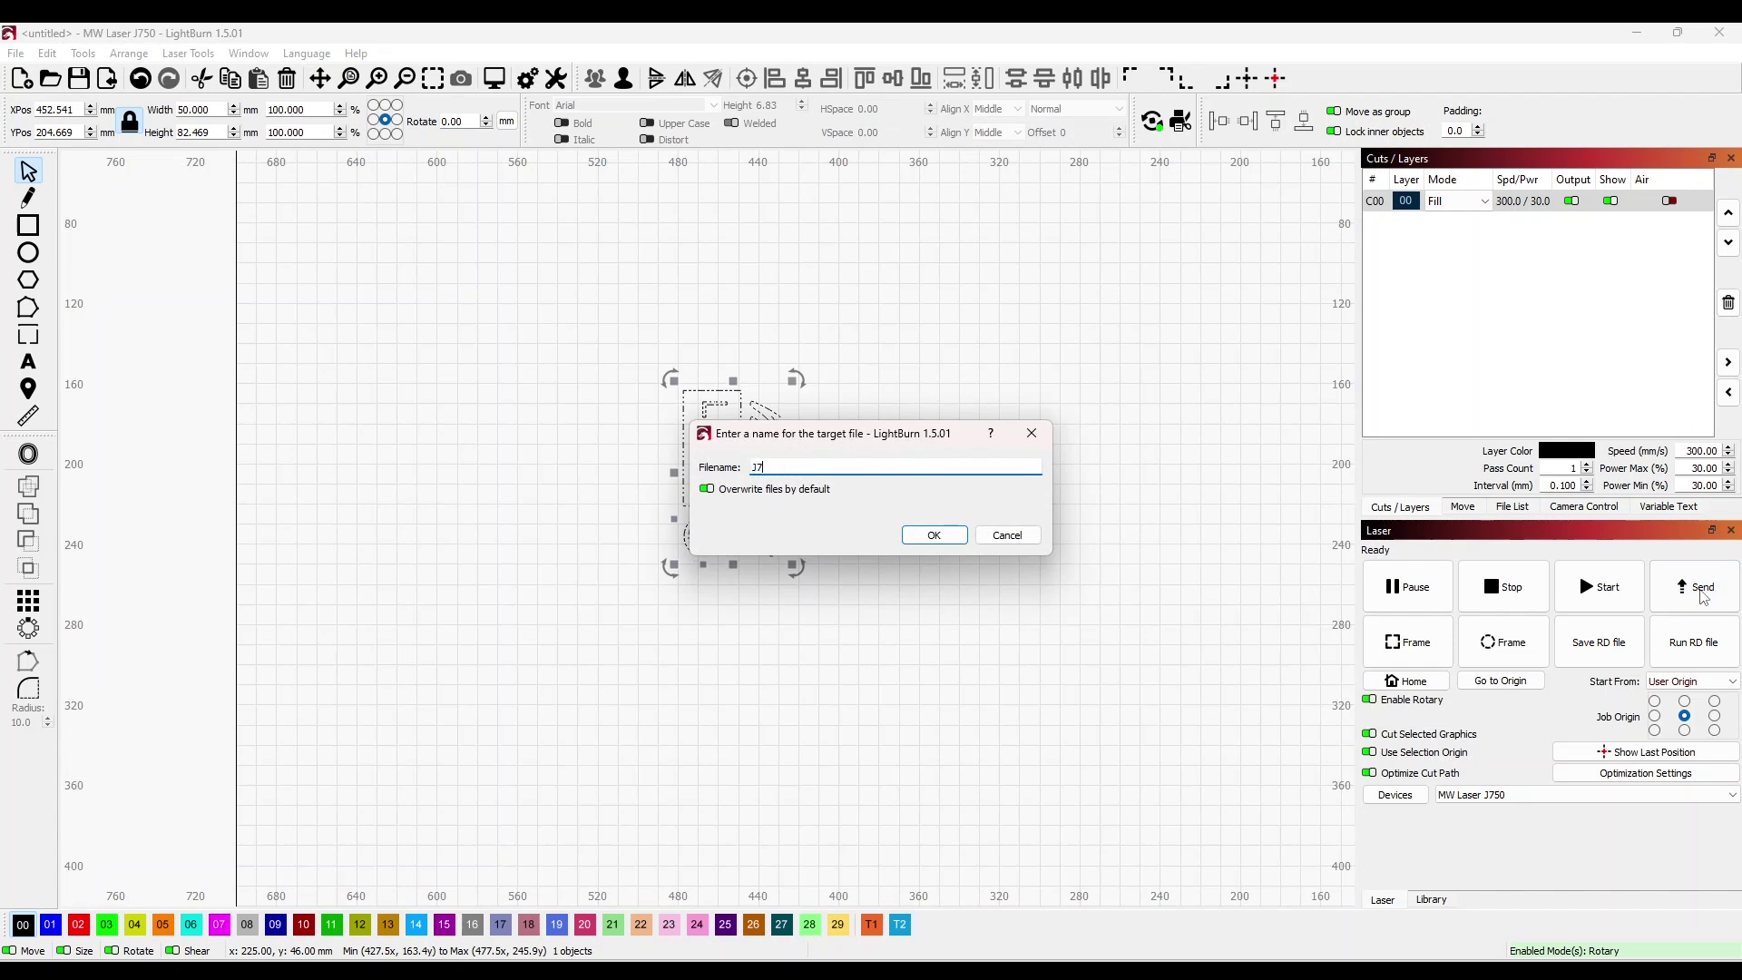
pyautogui.press('Return')
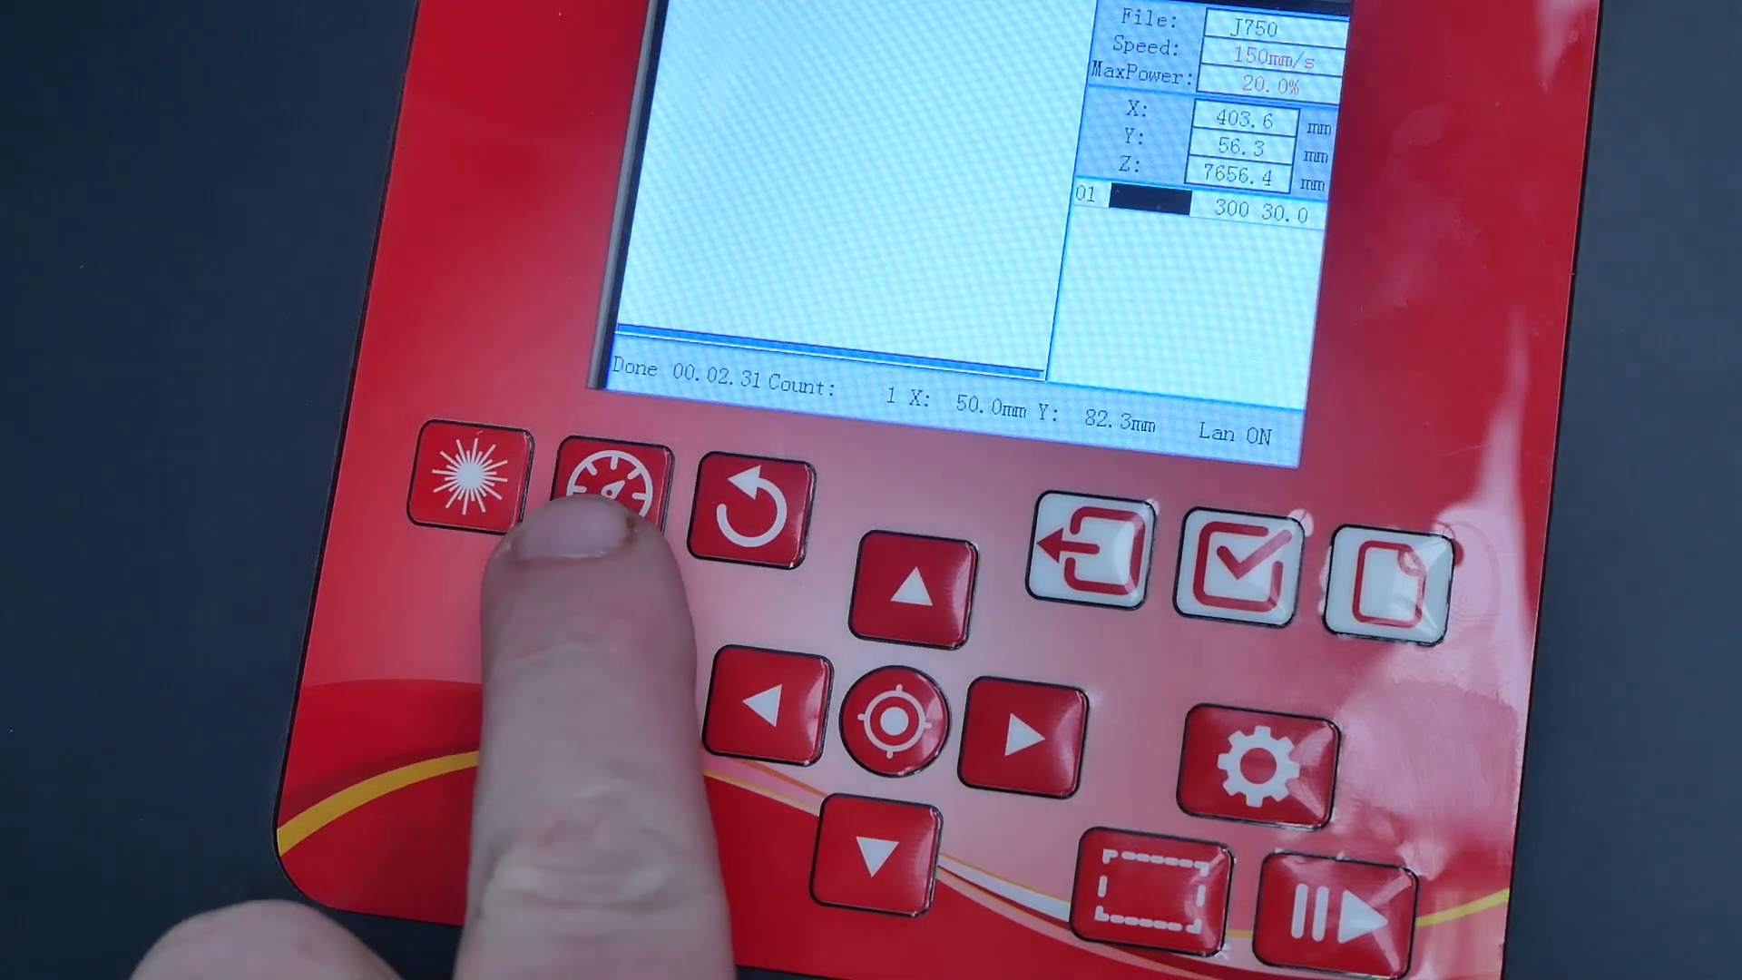
# Step: On the controller panel, reduce the J750 job speed from 150 mm/s to 30 mm/s
pyautogui.click(609, 490)
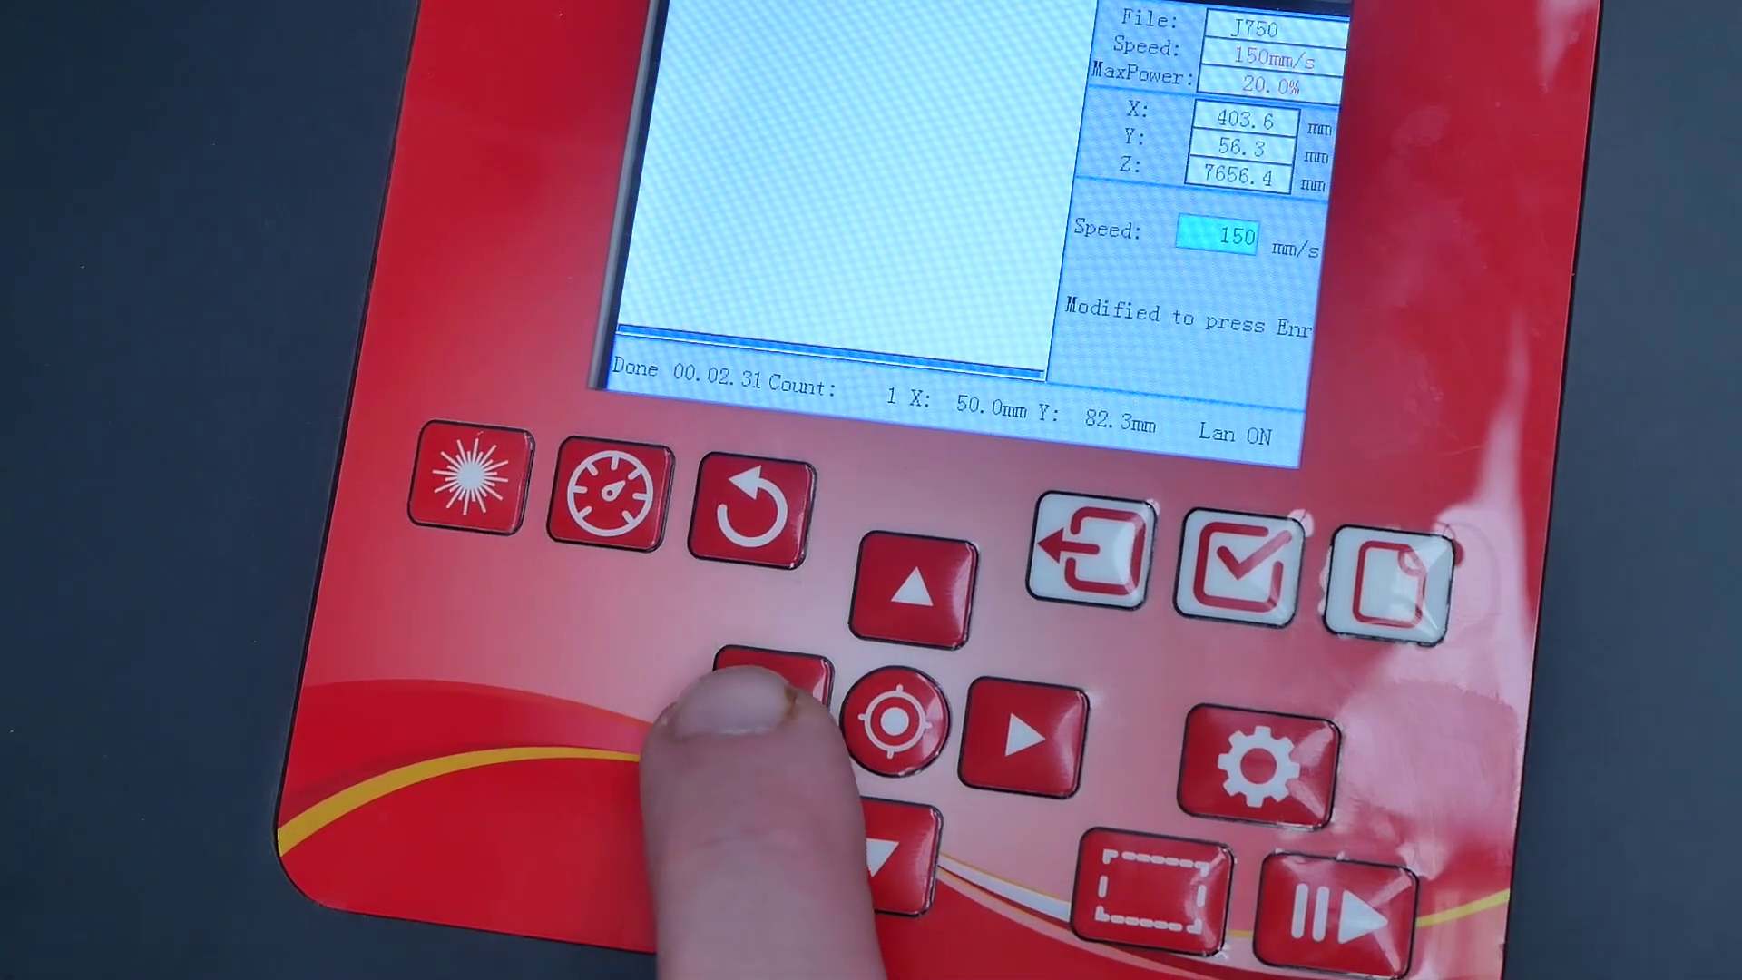
pyautogui.click(771, 681)
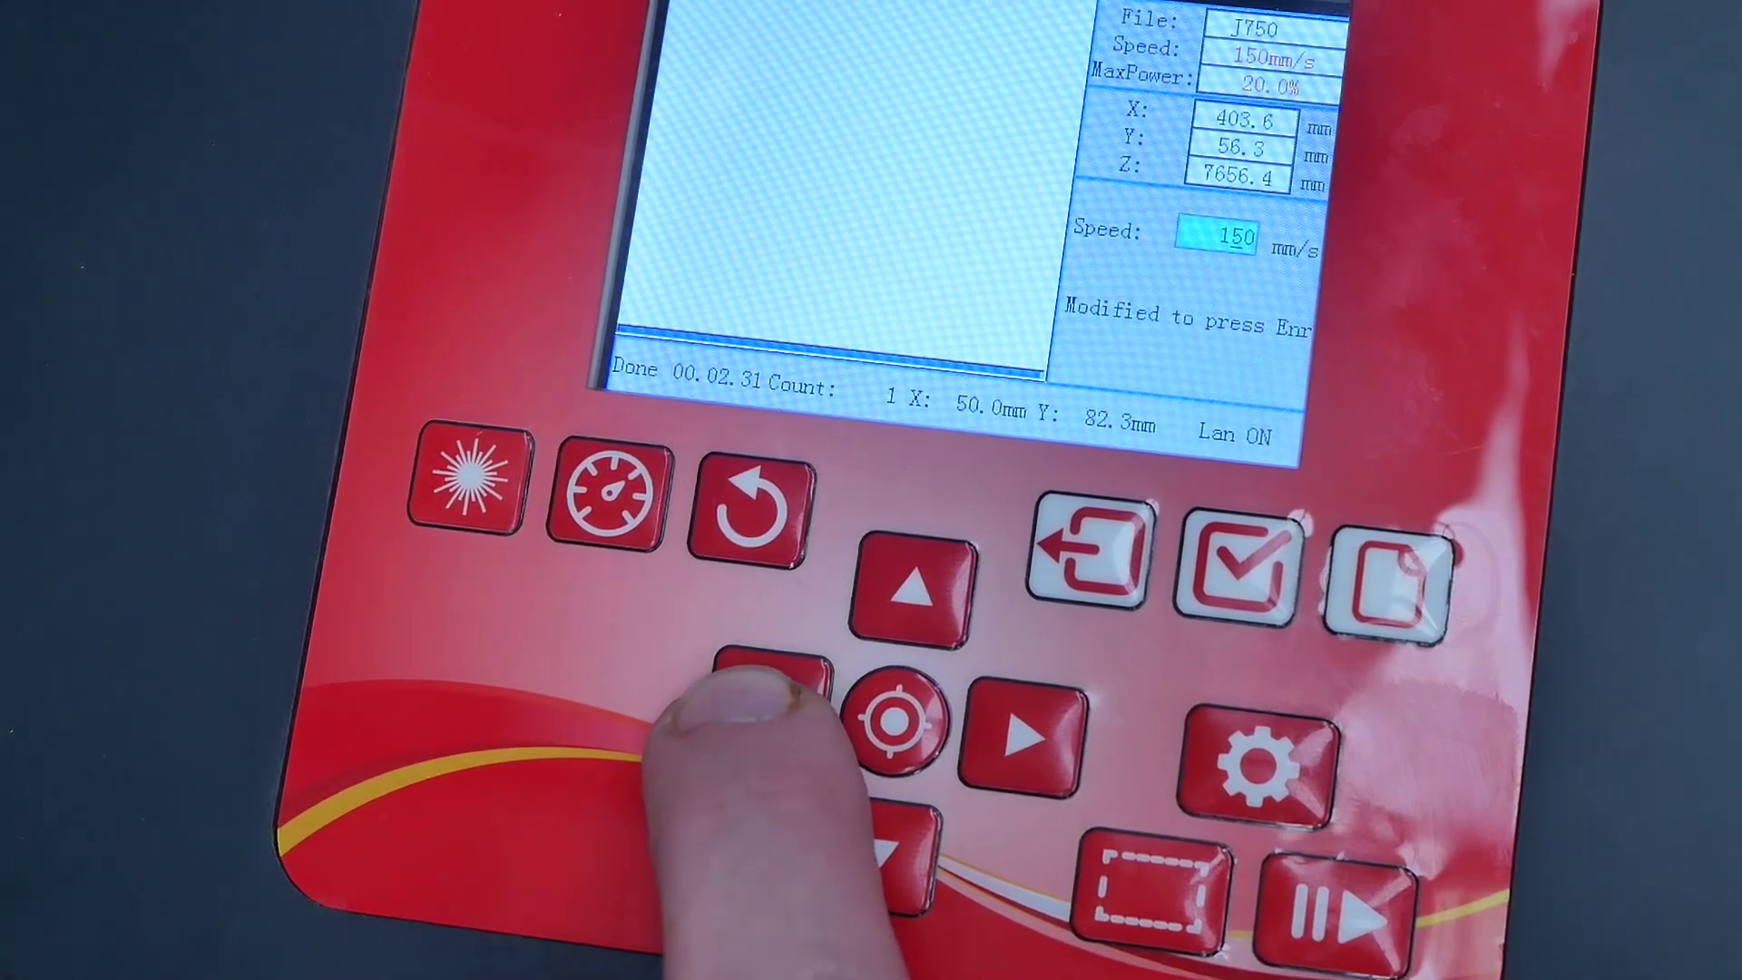
pyautogui.click(772, 680)
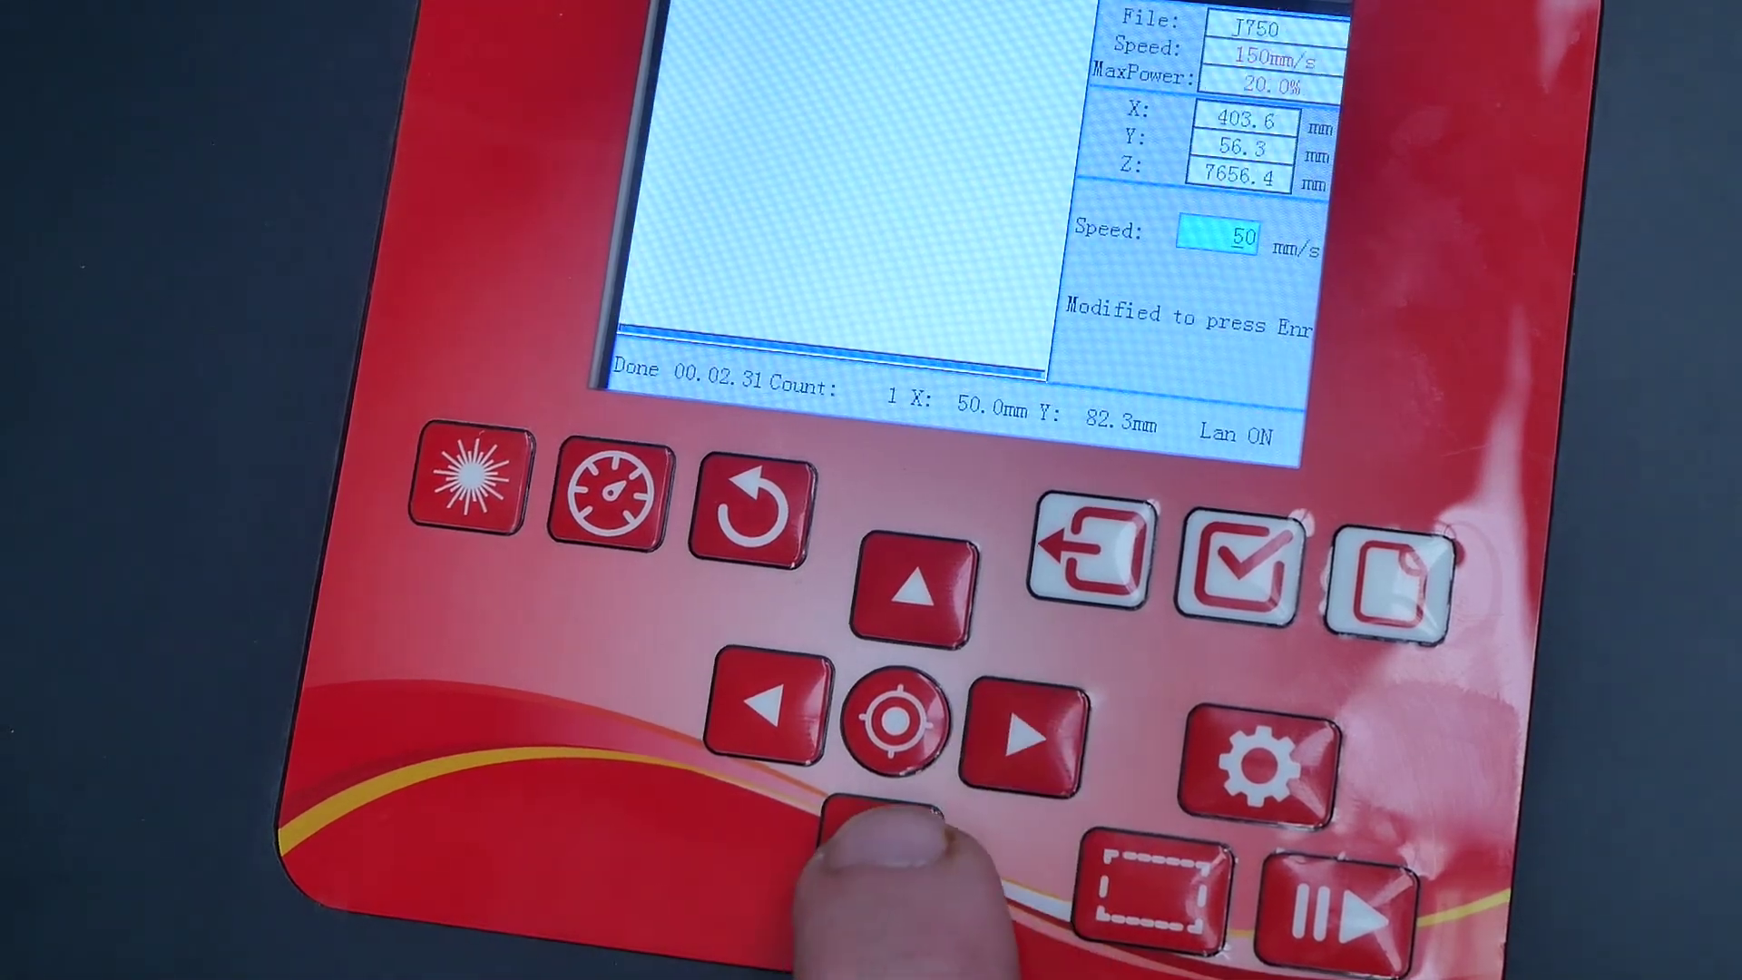
pyautogui.click(878, 839)
pyautogui.click(878, 840)
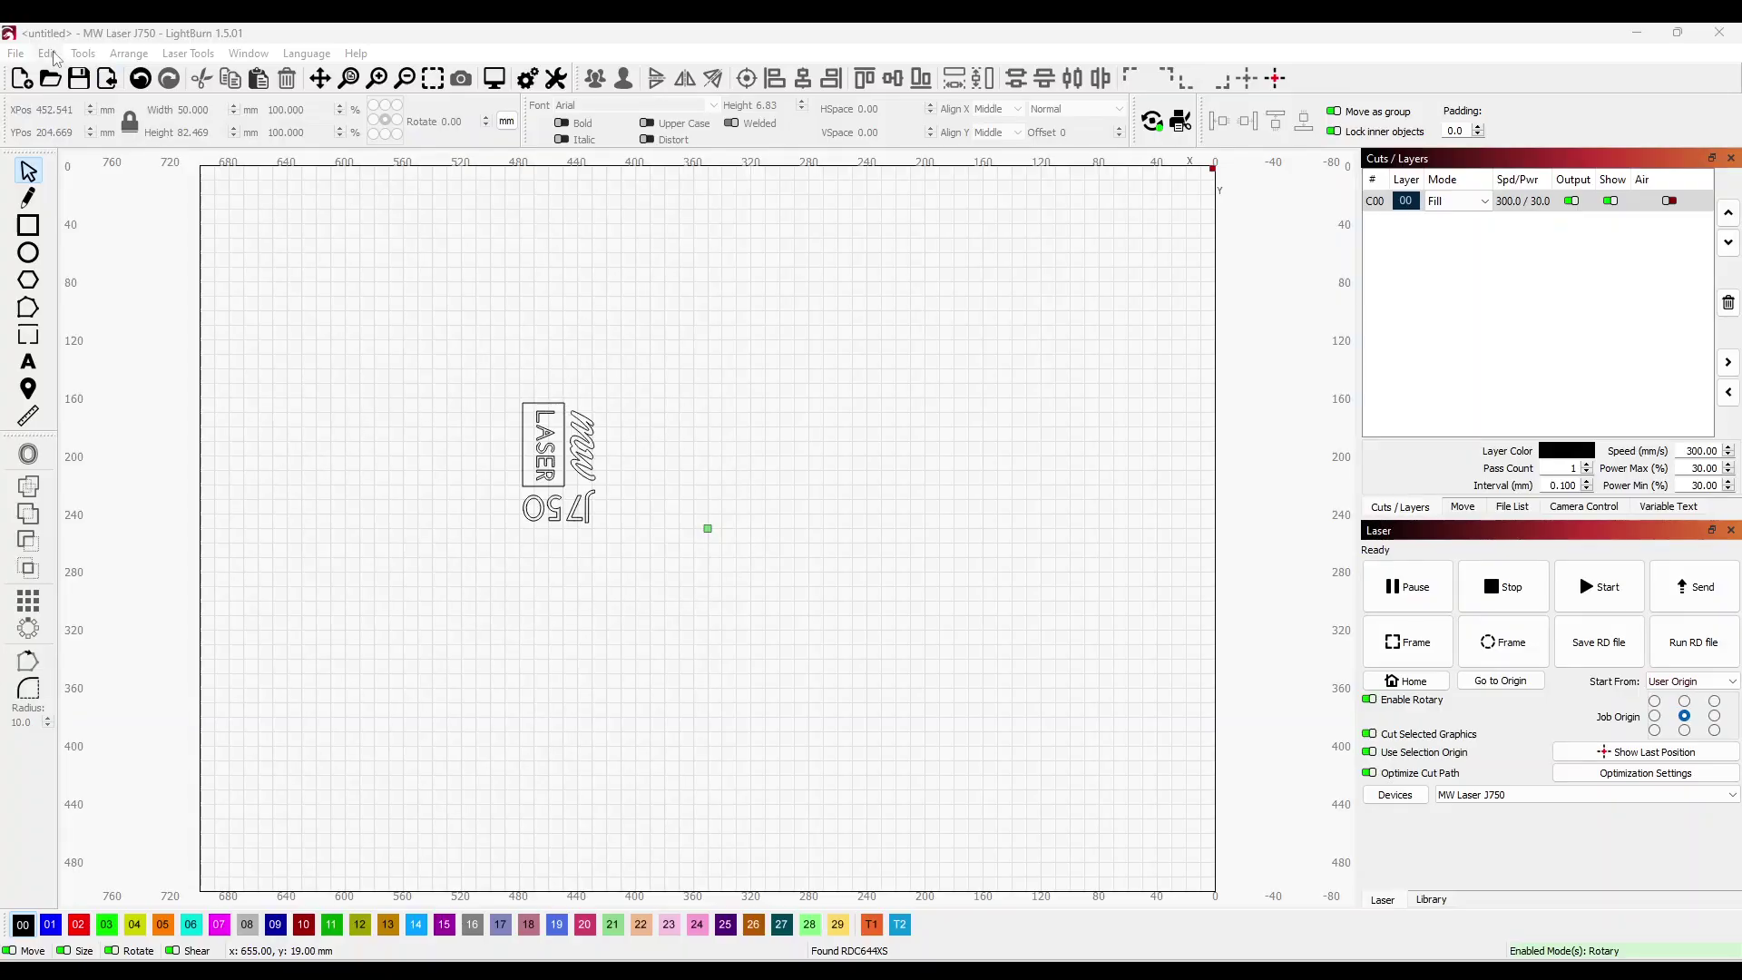
# Step: Switch off Enable Rotary in Rotary Setup and confirm
pyautogui.click(1155, 125)
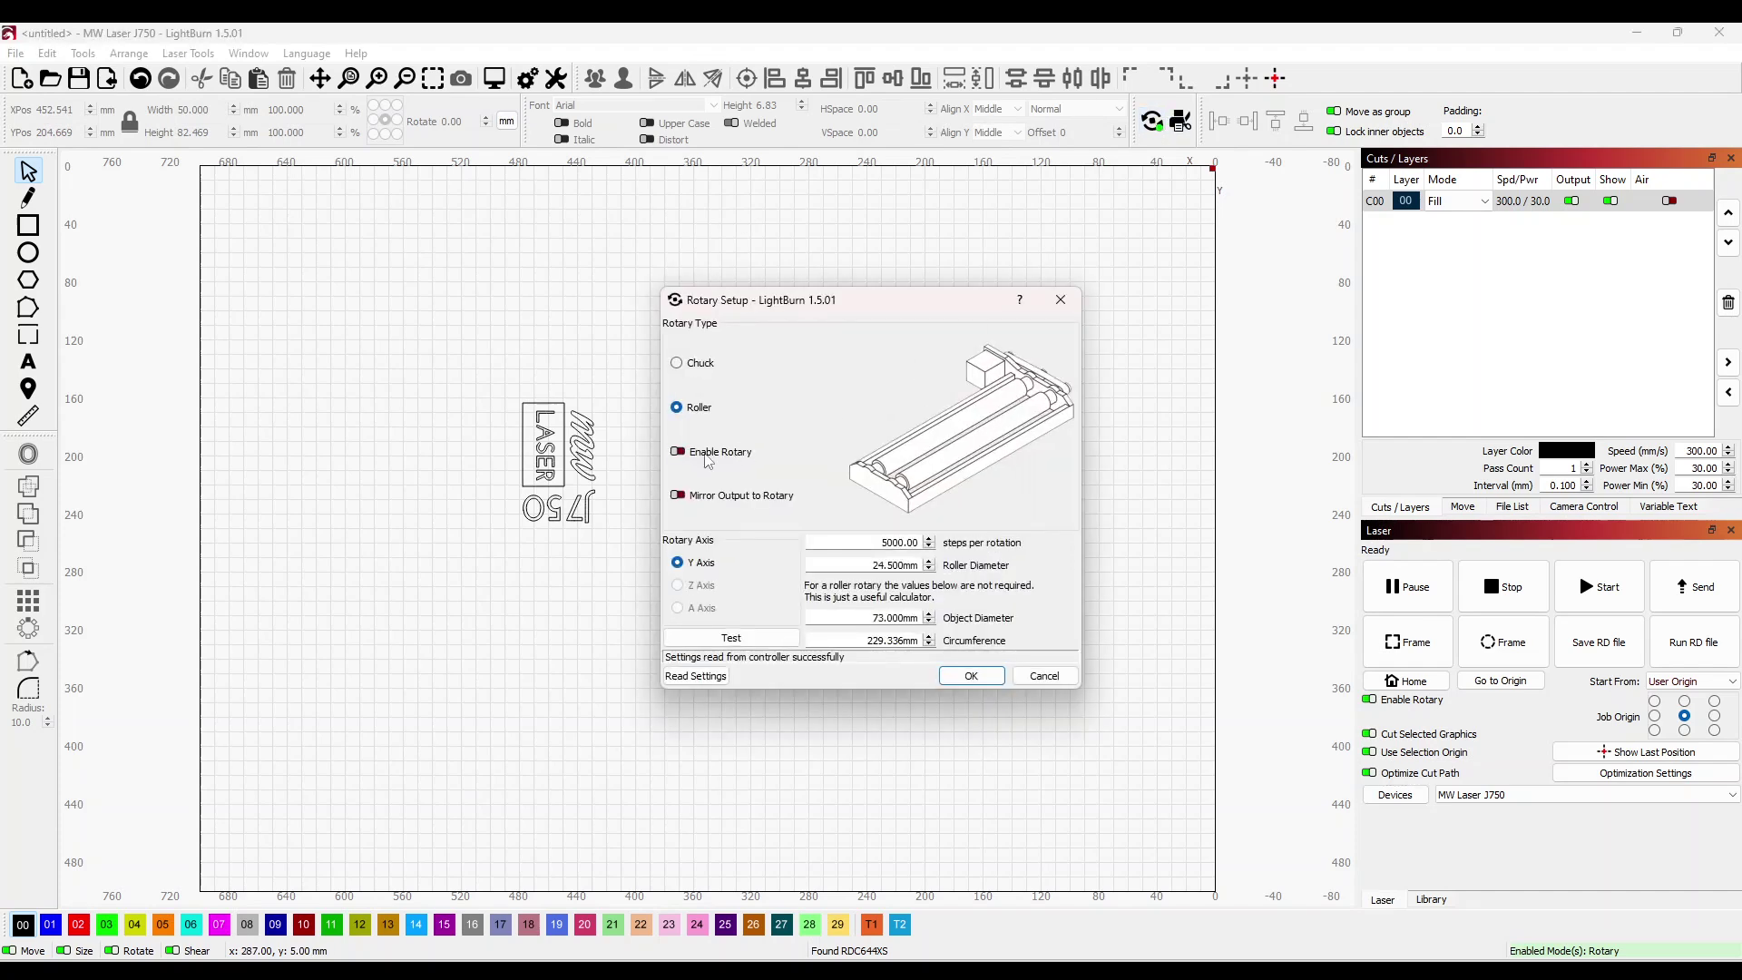
pyautogui.click(974, 678)
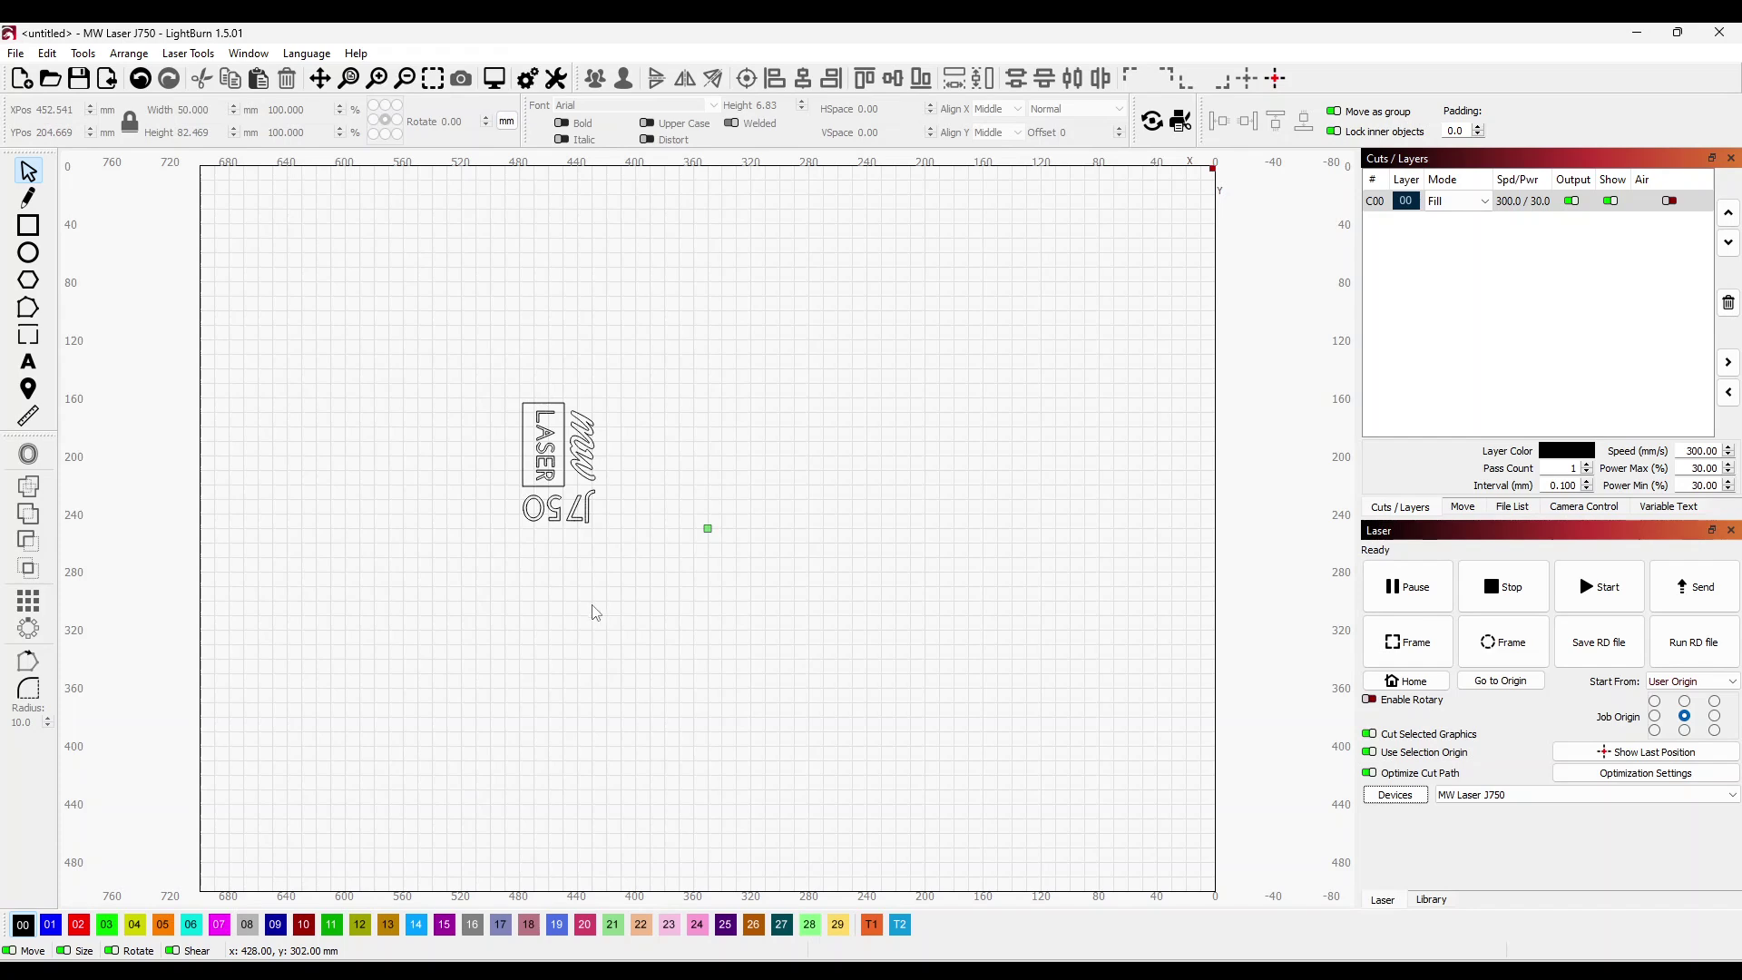
# Step: Set Enable Rotary to False in Machine Settings and write the settings to the controller
pyautogui.click(47, 53)
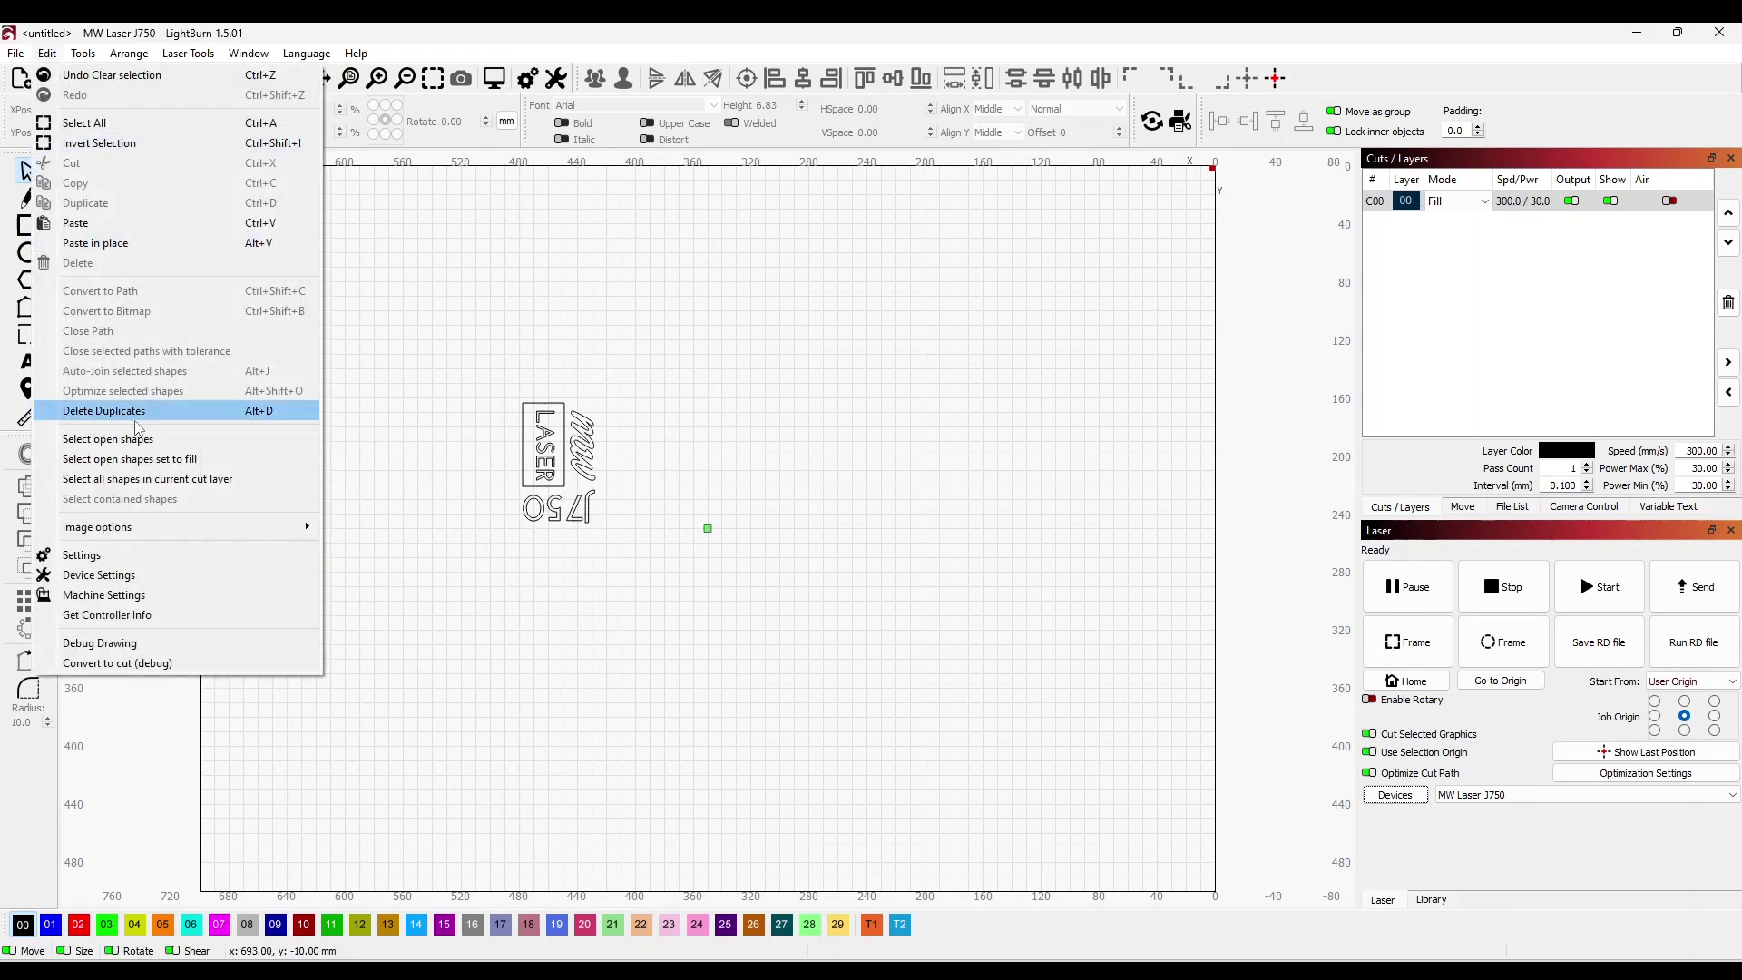
pyautogui.click(127, 590)
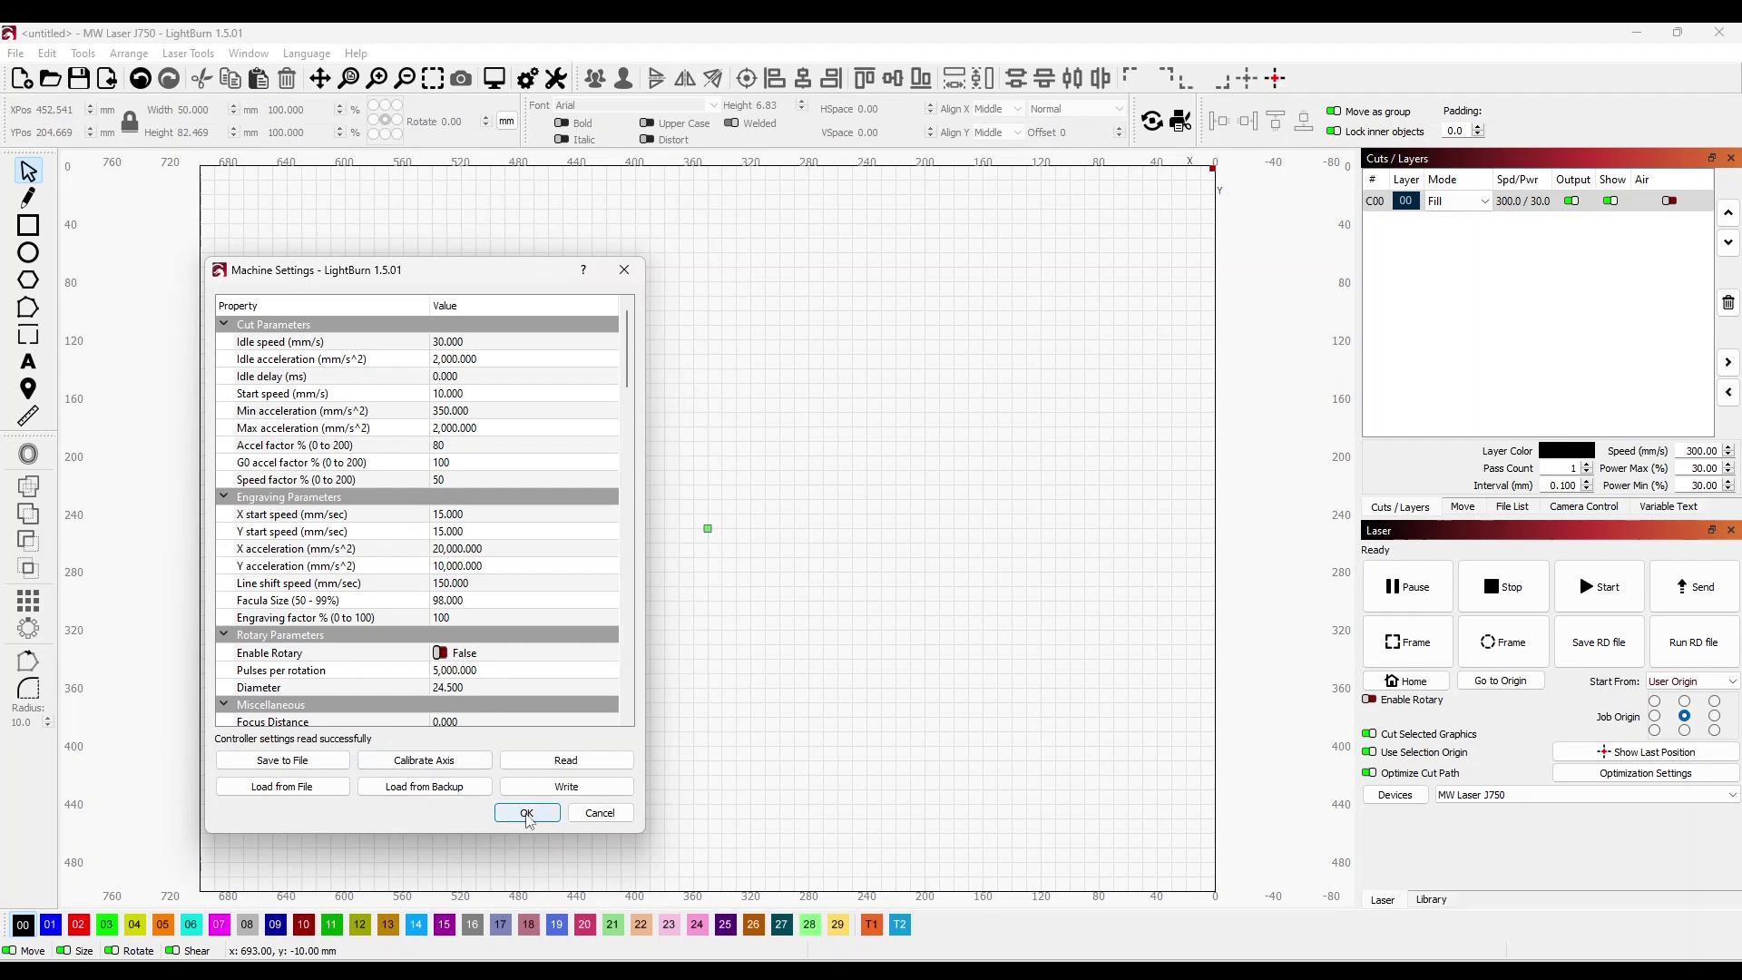
pyautogui.click(437, 658)
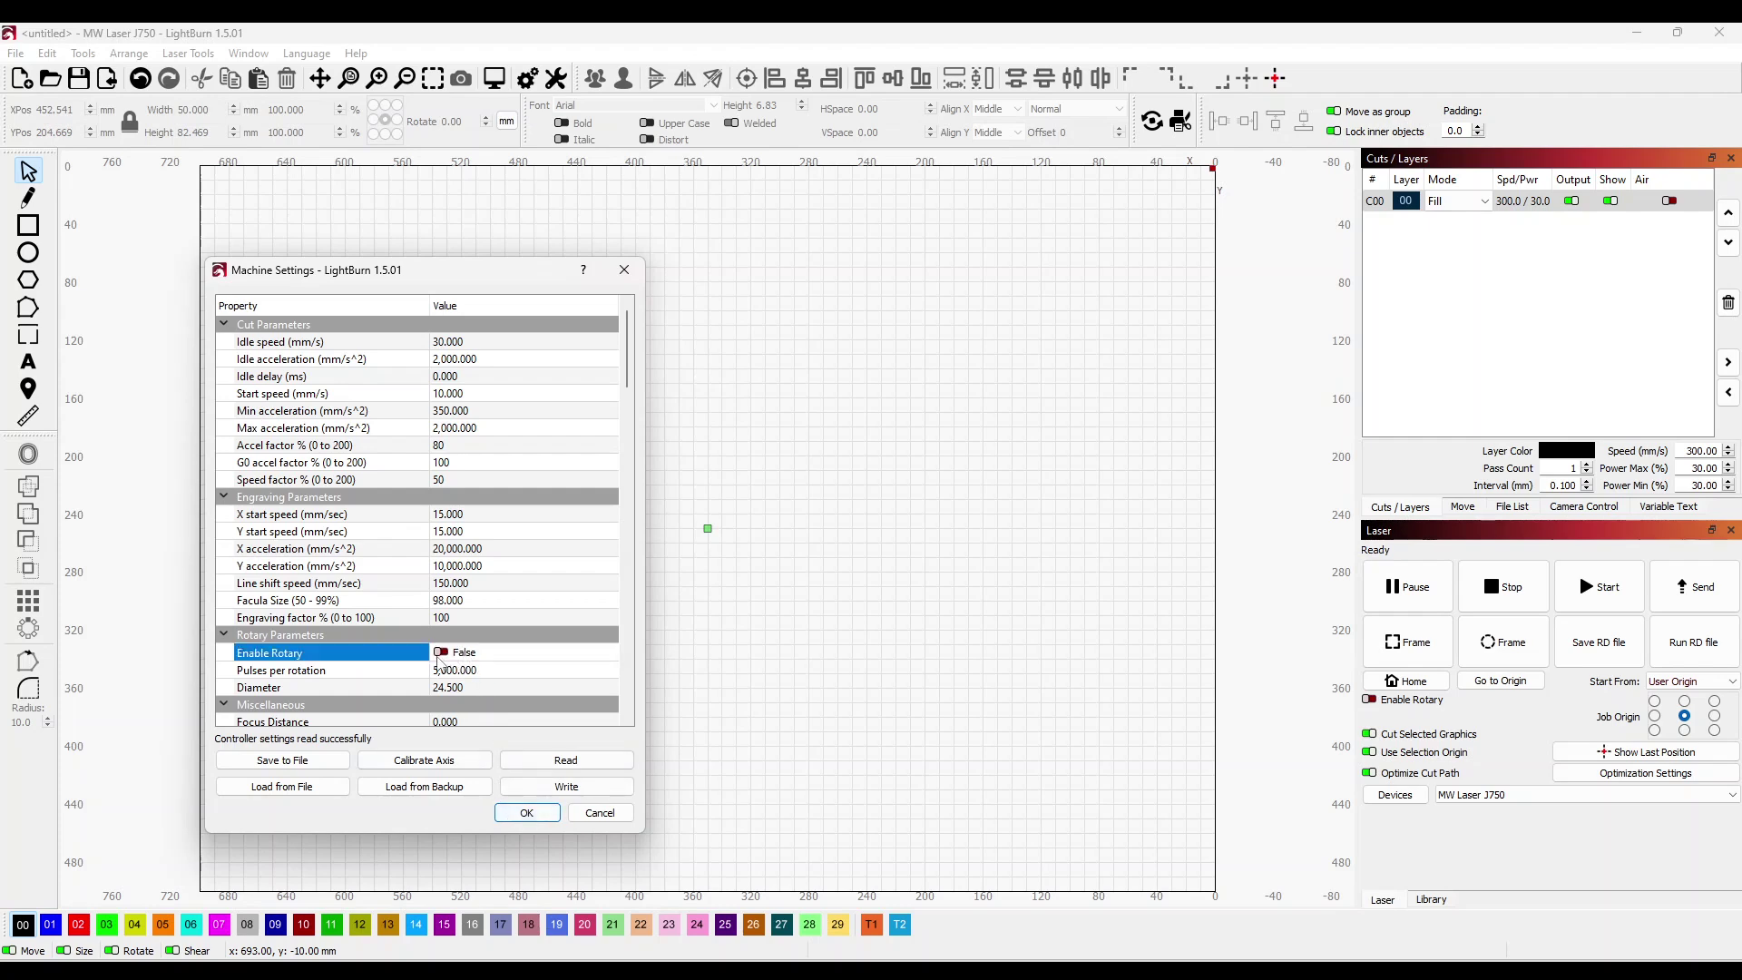
pyautogui.click(441, 654)
pyautogui.click(441, 653)
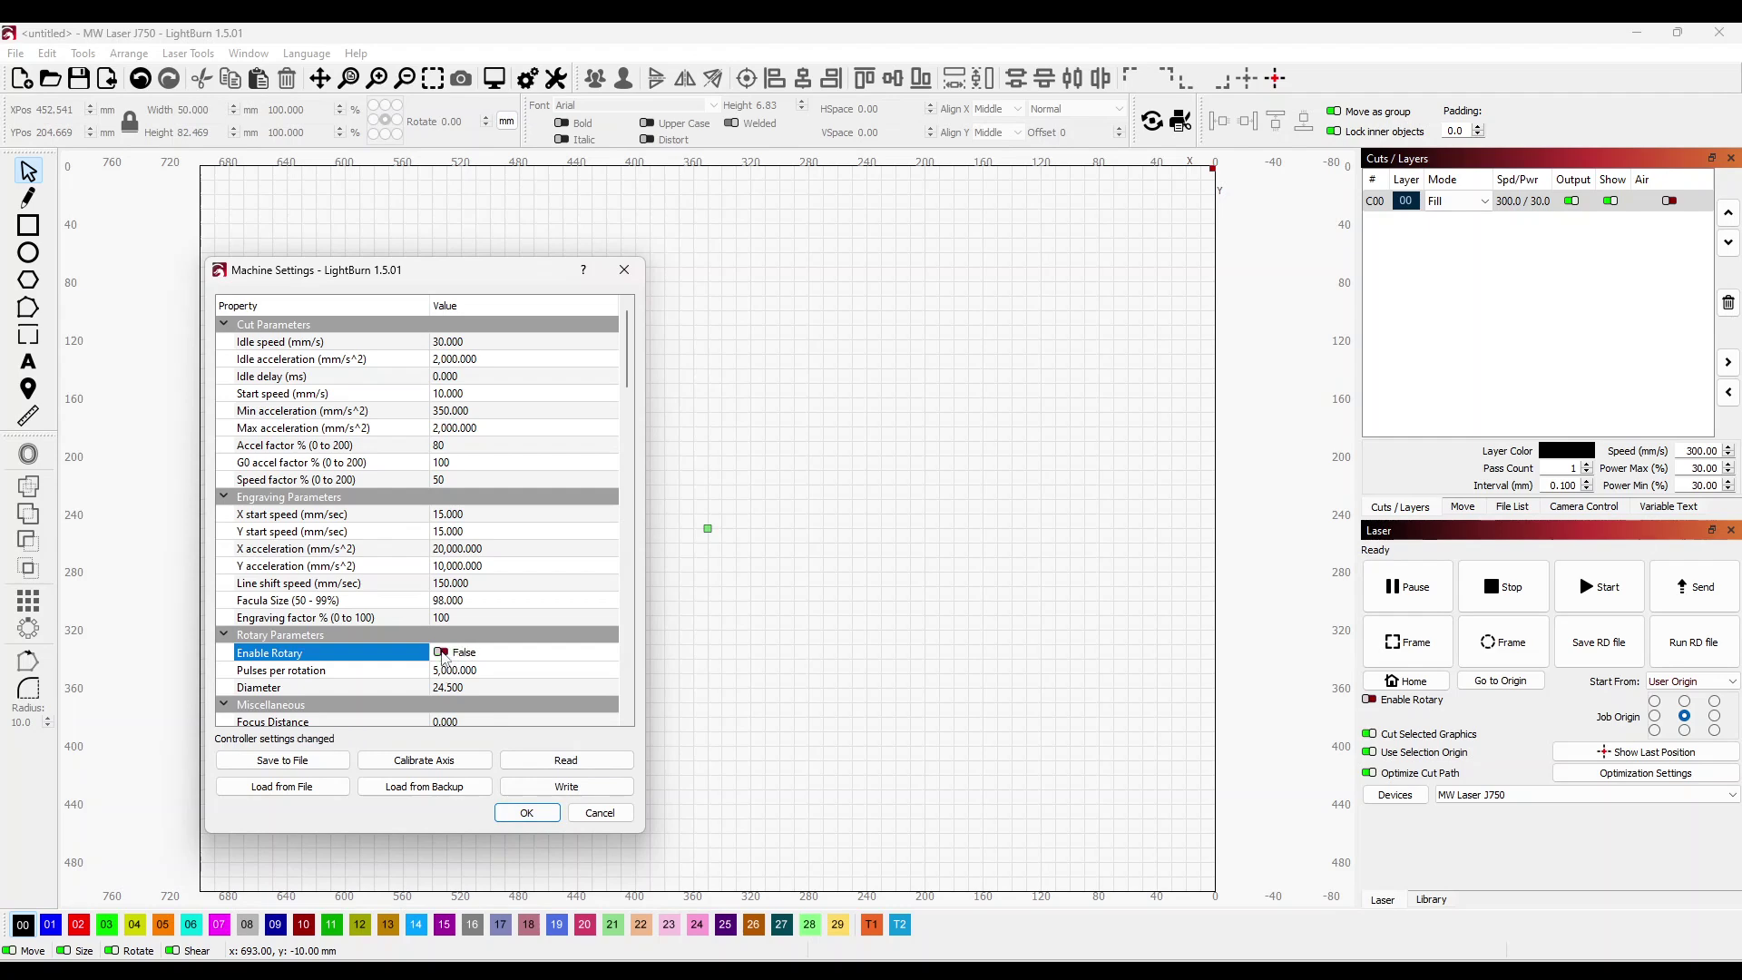
pyautogui.click(571, 789)
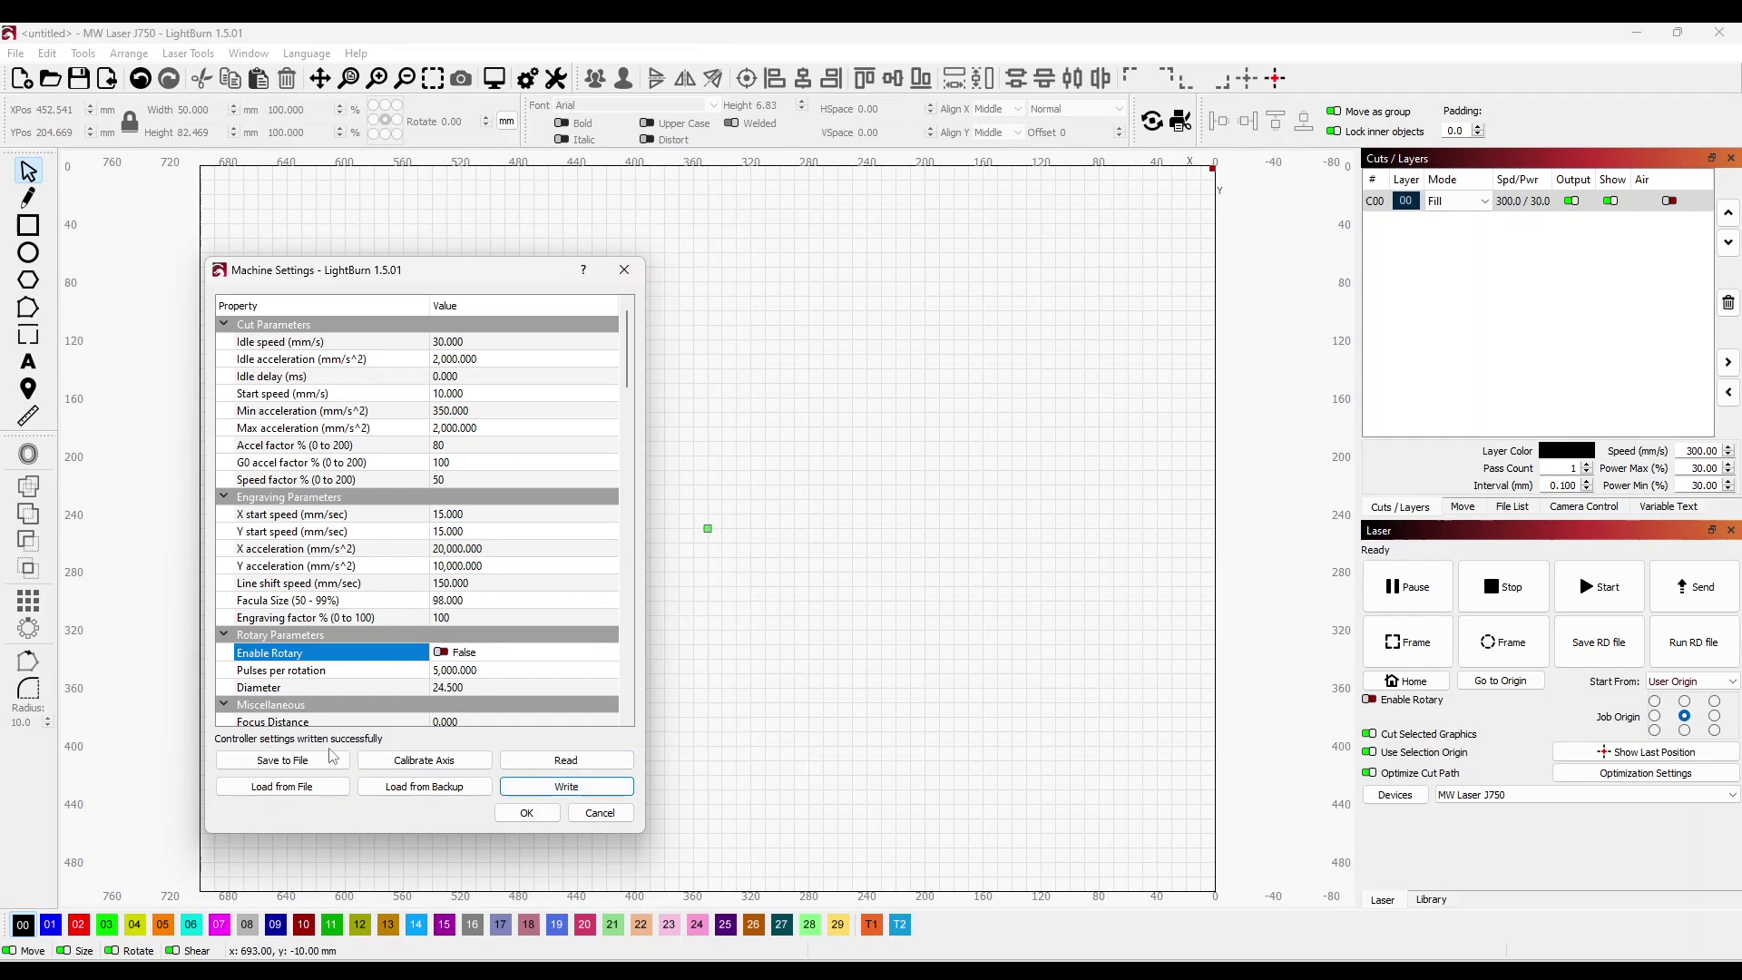
pyautogui.click(529, 813)
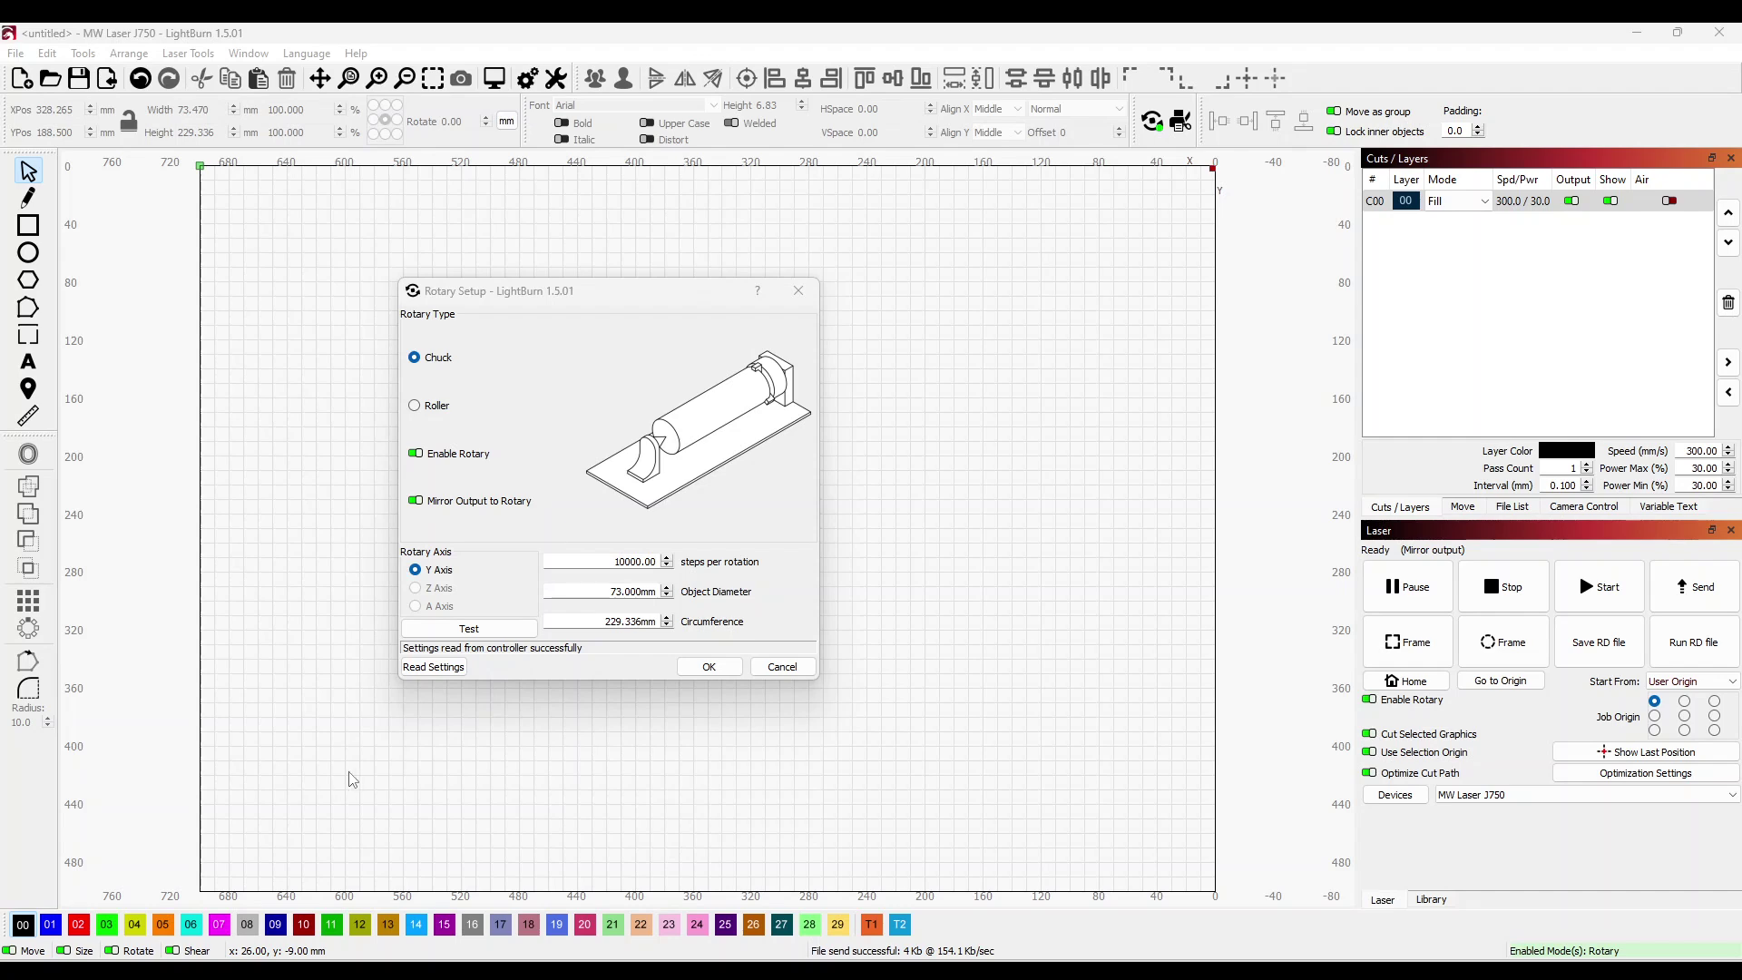
# Step: Confirm the chuck rotary settings: mirrored output, 10000 steps per rotation, 73 mm diameter
pyautogui.click(445, 367)
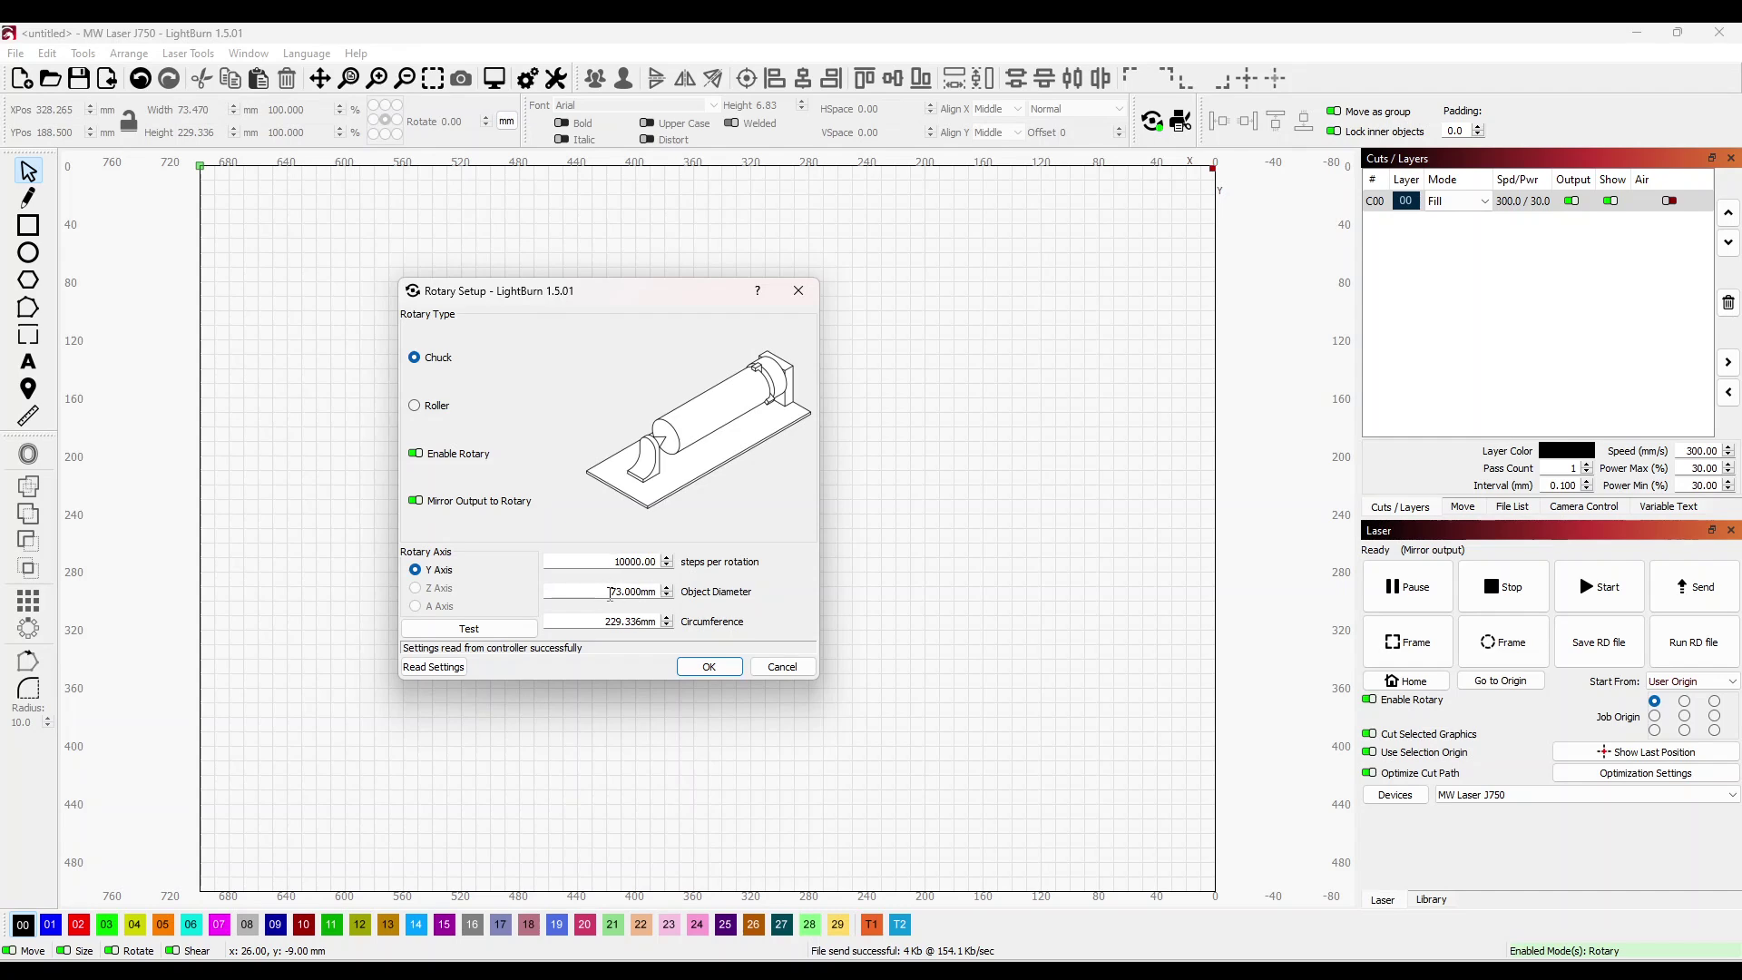
pyautogui.click(709, 669)
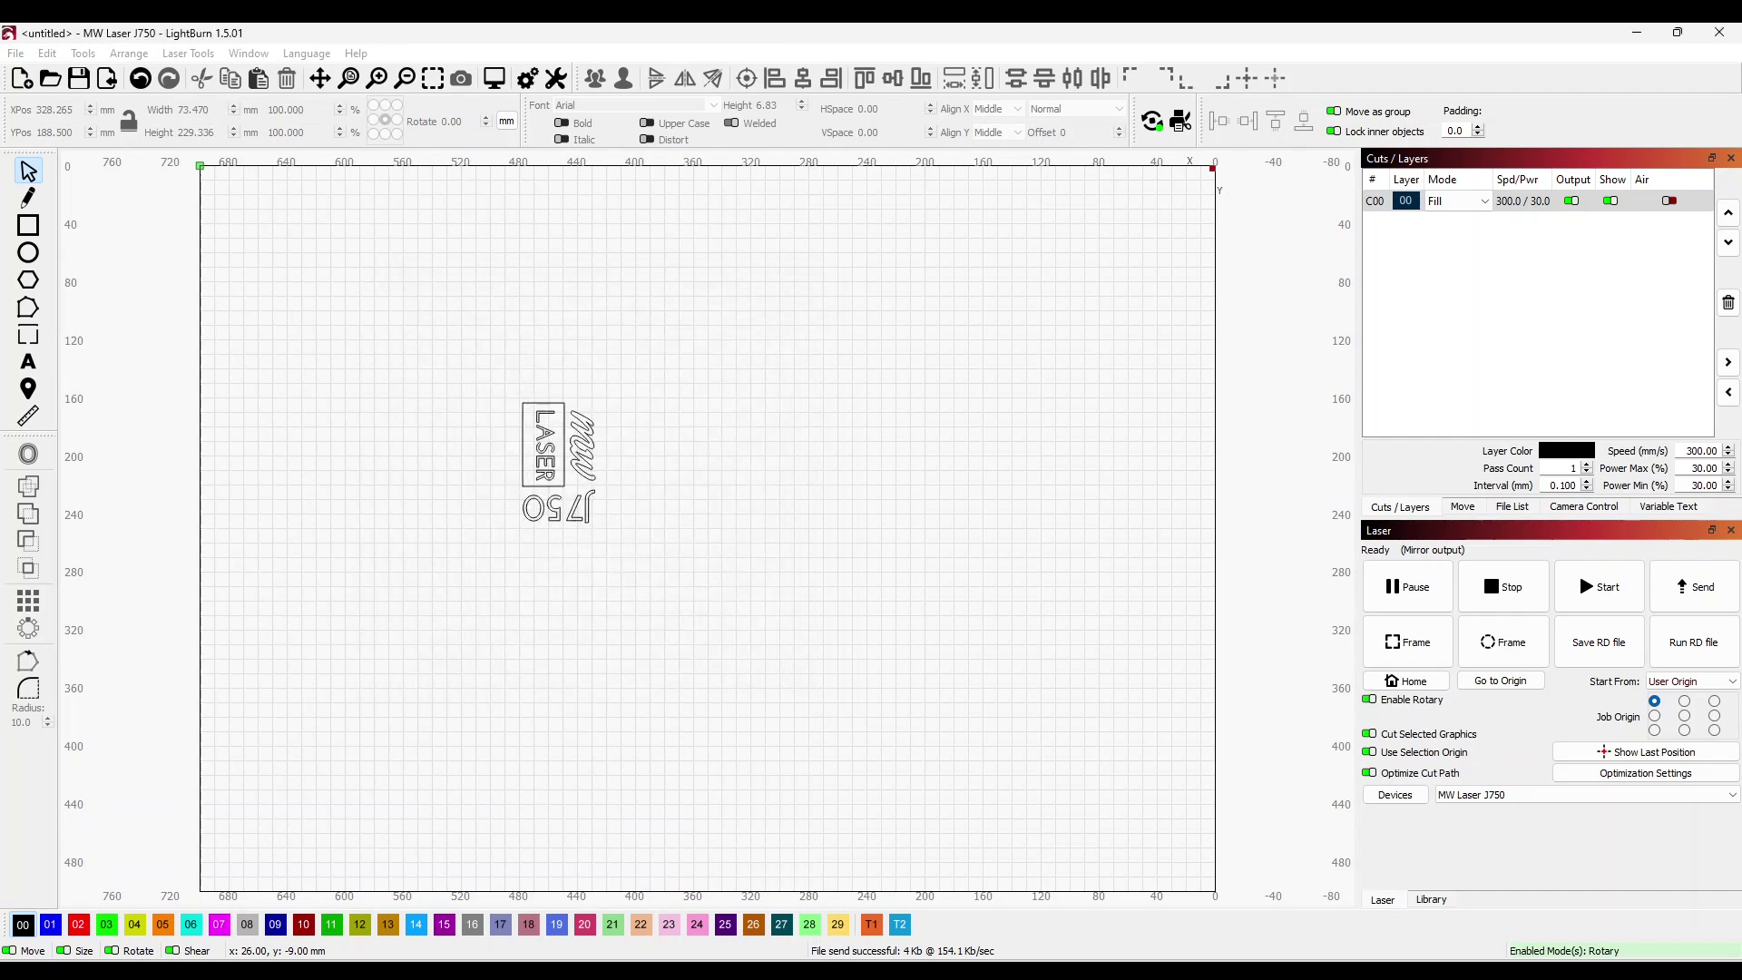